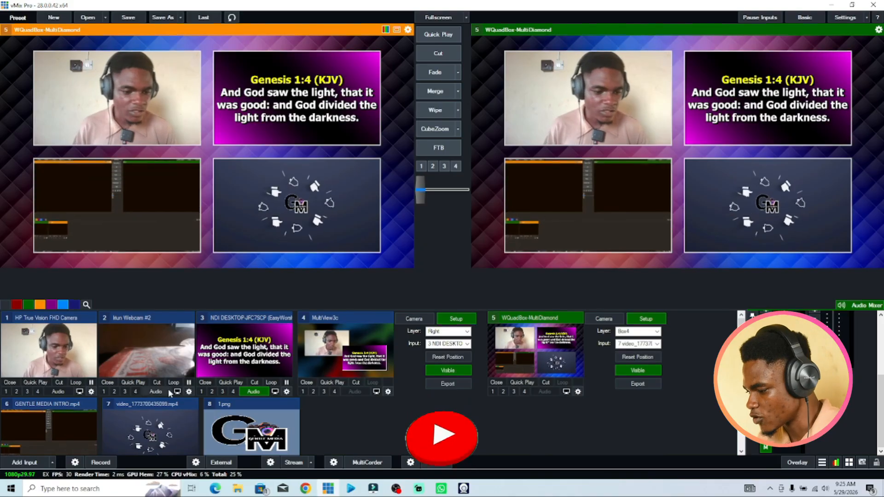
# Load the intro video, the YouTube animation video and the logo image into preview one after another.
pyautogui.click(91, 414)
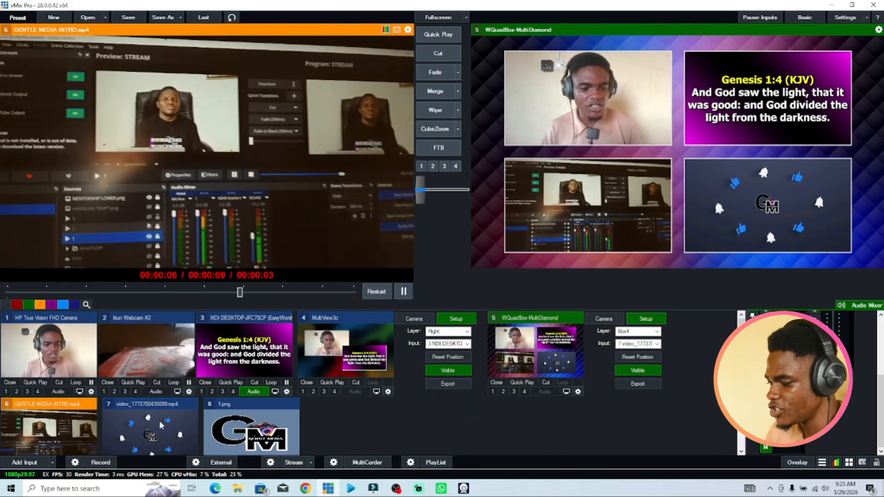
pyautogui.click(153, 430)
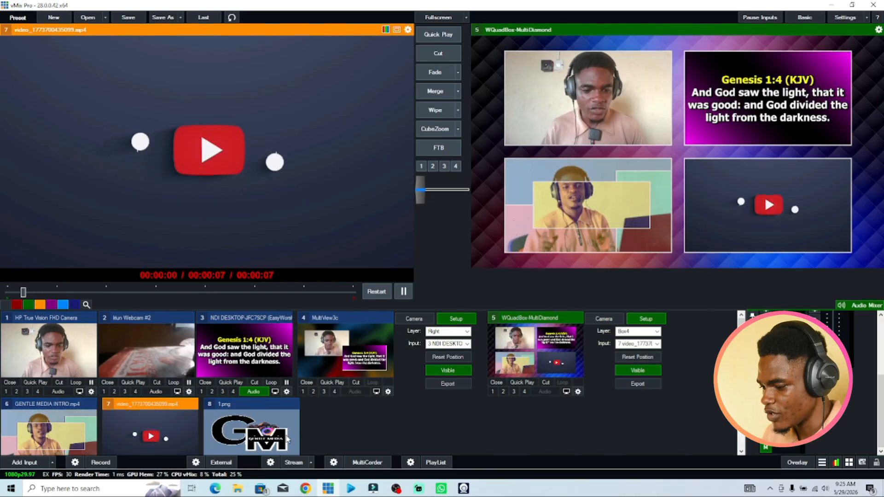
pyautogui.click(251, 428)
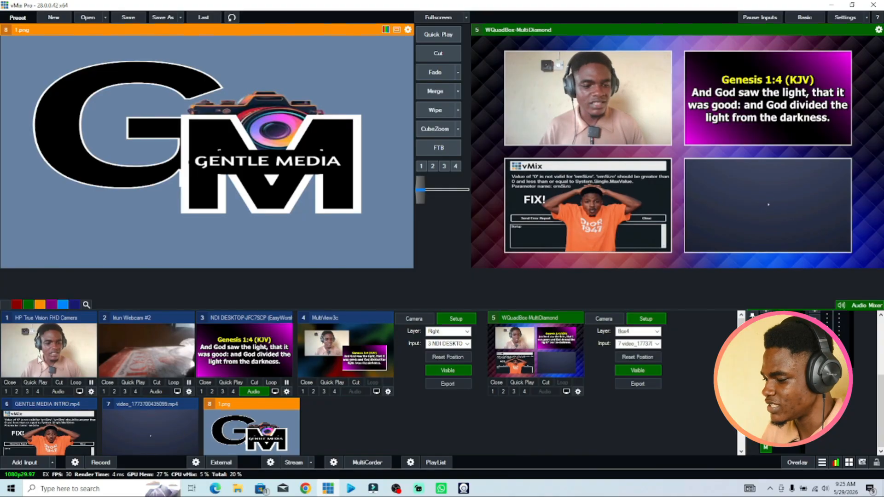
# Put the HP True Vision FHD Camera in preview and send it to program with a Merge transition.
pyautogui.click(39, 359)
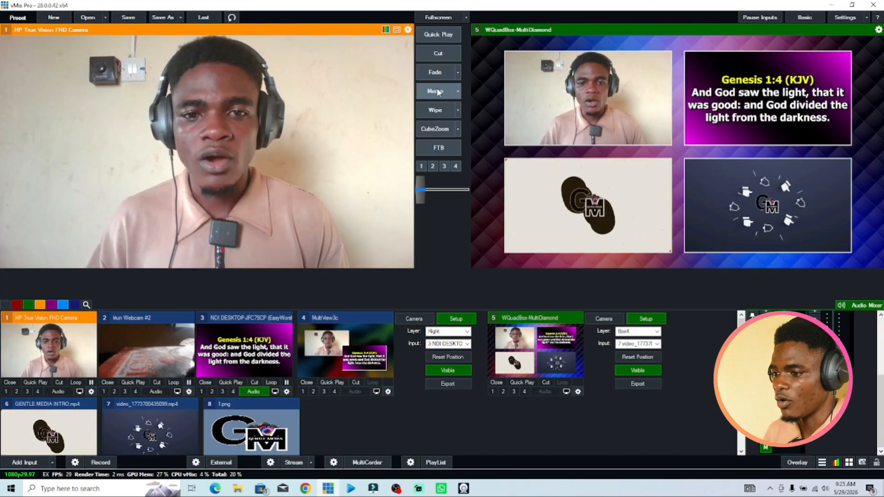
pyautogui.click(433, 73)
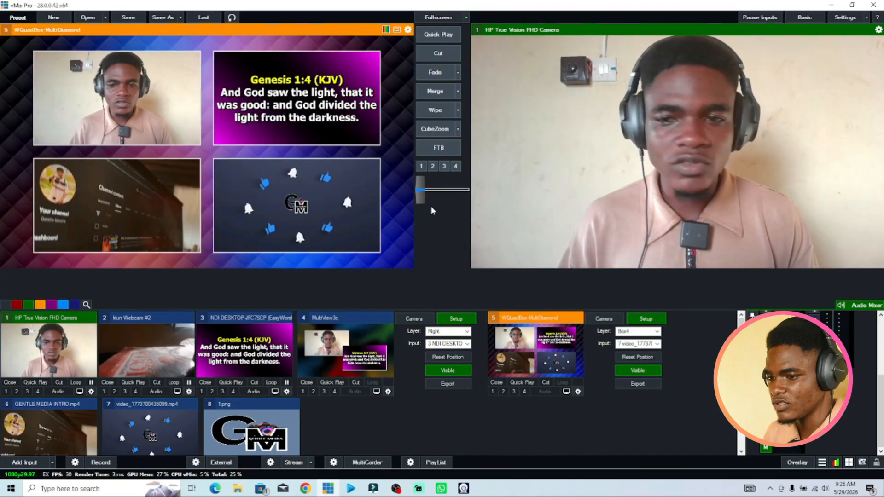
# Put the NDI scripture input in preview and Cut it to program.
pyautogui.click(251, 354)
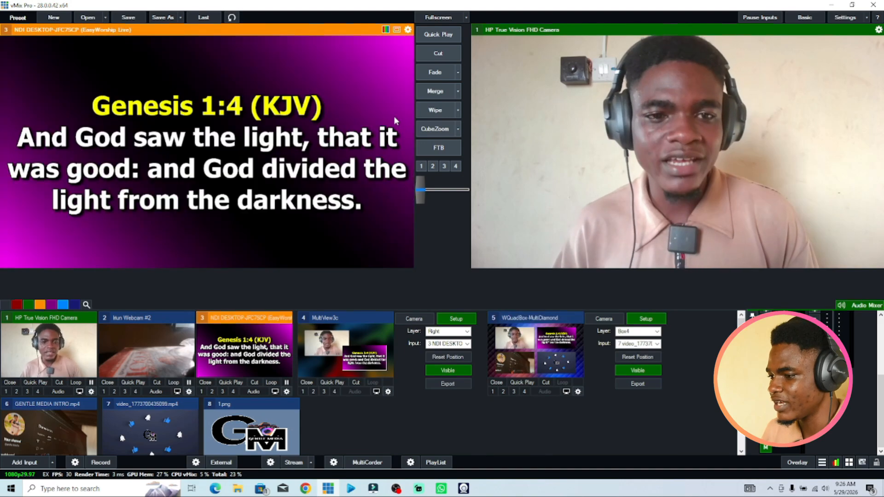
pyautogui.click(438, 56)
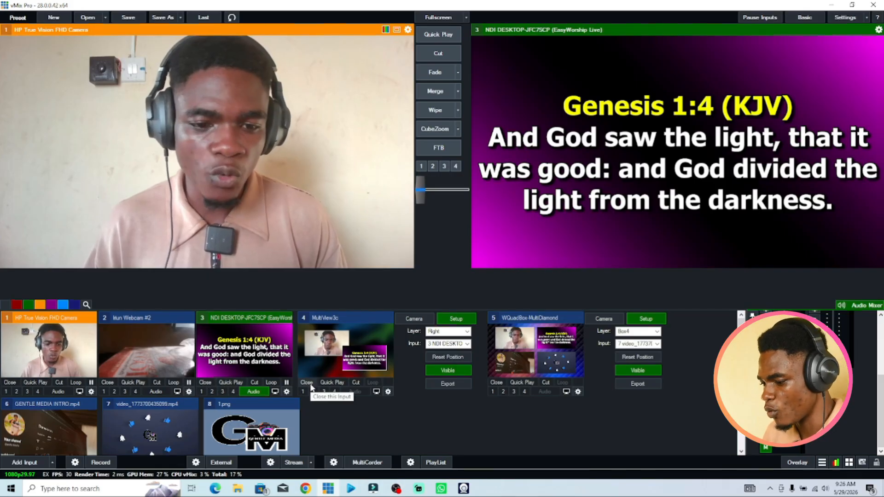
# Quick Play MultiView3c to program and put the HP True Vision FHD Camera back in preview.
pyautogui.click(330, 383)
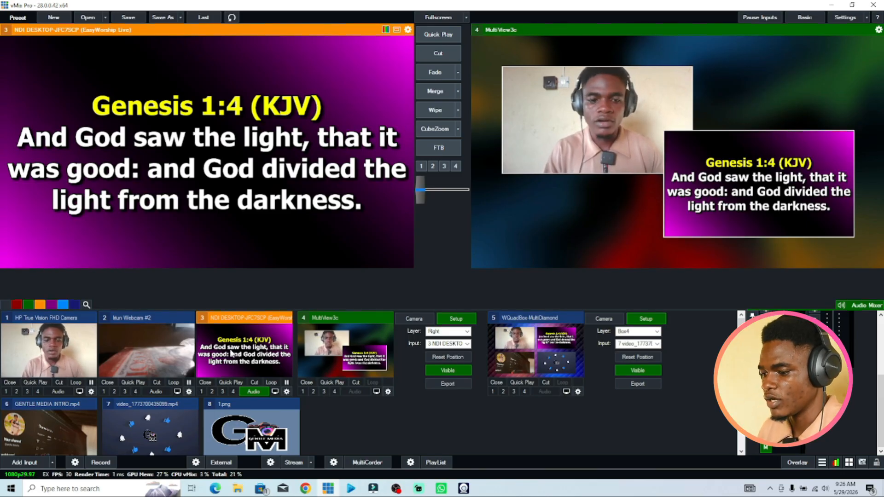
pyautogui.click(83, 361)
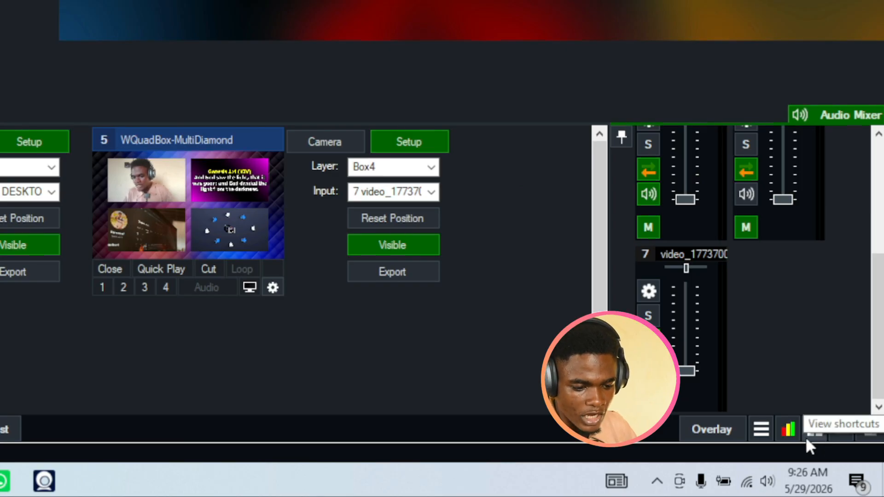
# Open the shortcut settings, add a new shortcut and capture the Left arrow key as its key.
pyautogui.click(815, 429)
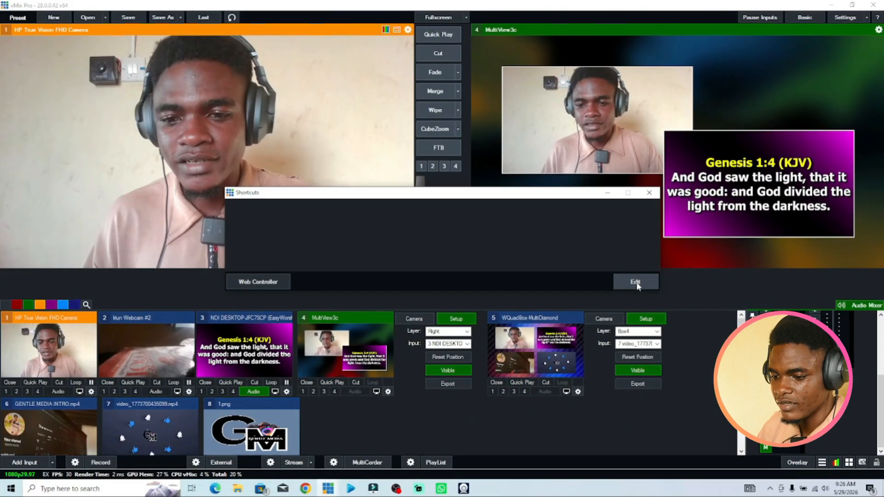
pyautogui.click(455, 246)
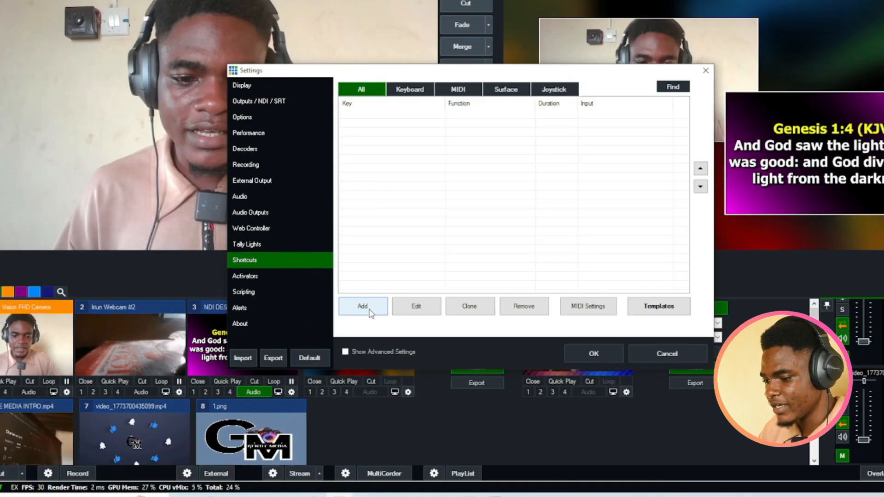
pyautogui.click(457, 251)
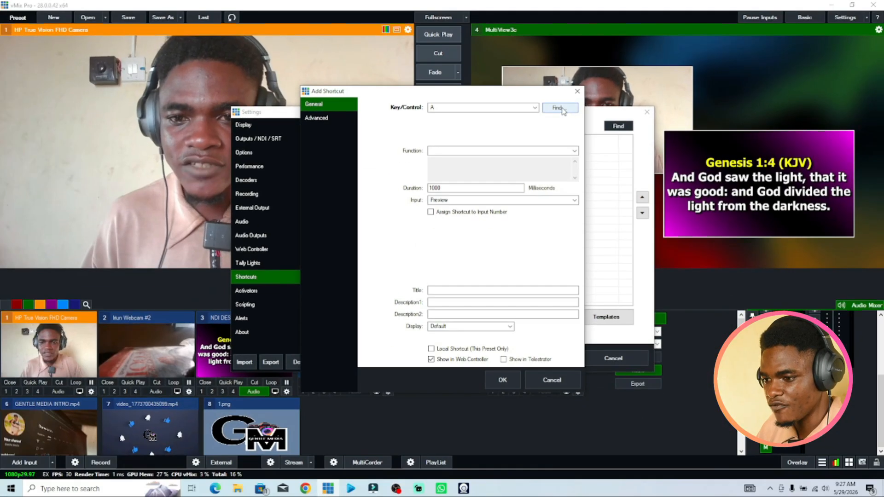
pyautogui.click(394, 215)
pyautogui.scroll(7, 496, 140)
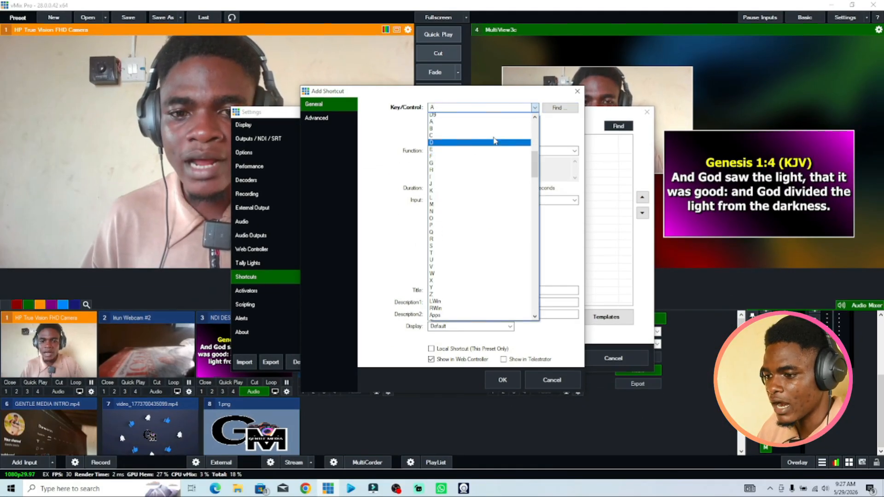
pyautogui.moveTo(533, 149); pyautogui.dragTo(527, 175)
pyautogui.click(550, 119)
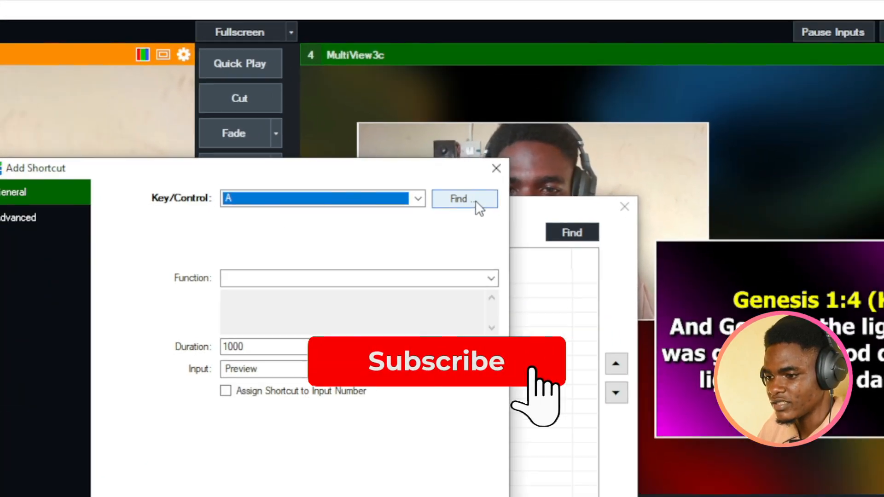
pyautogui.click(475, 200)
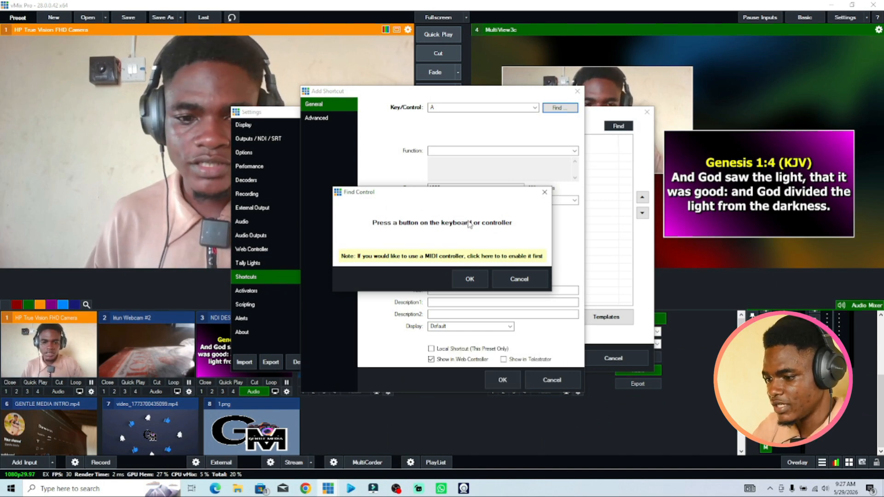
pyautogui.click(470, 280)
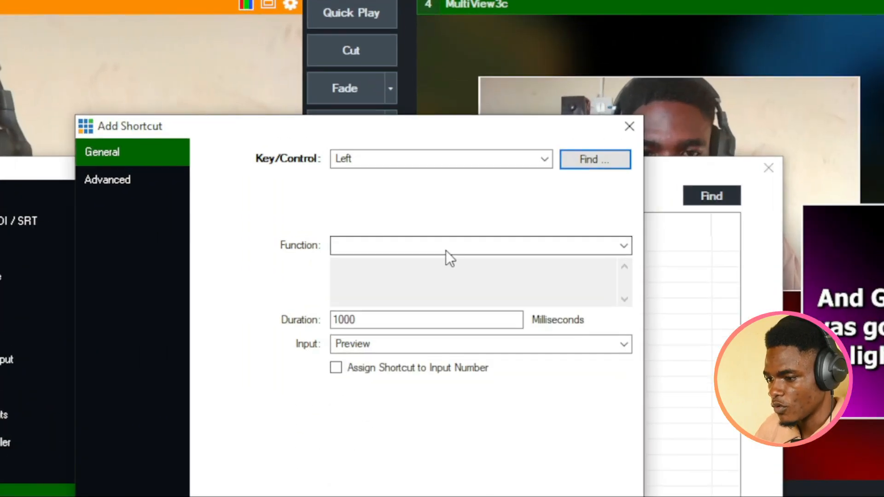
# Set the Left shortcut's function to Merge with input 1 HP True Vision FHD Camera and save it.
pyautogui.click(489, 152)
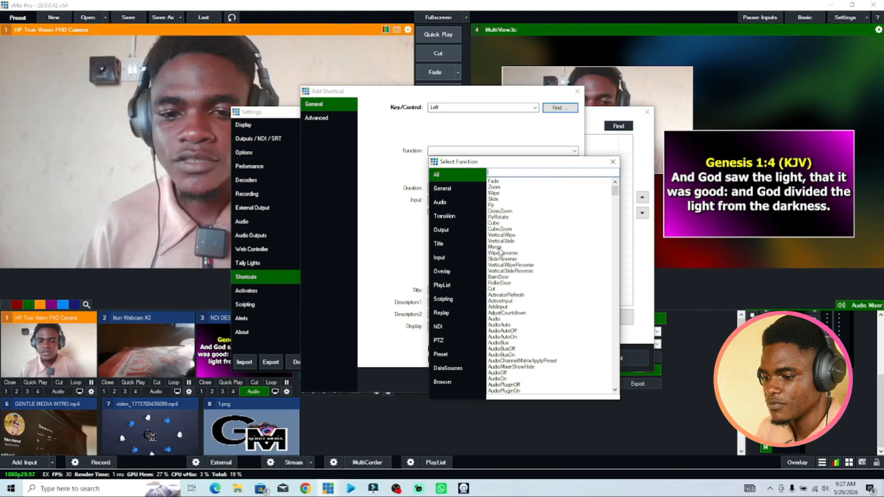
pyautogui.doubleClick(495, 247)
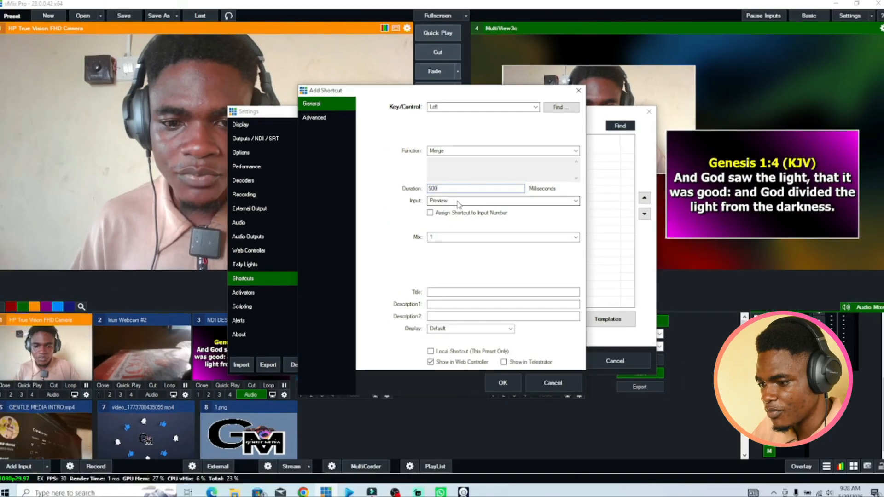
pyautogui.click(437, 251)
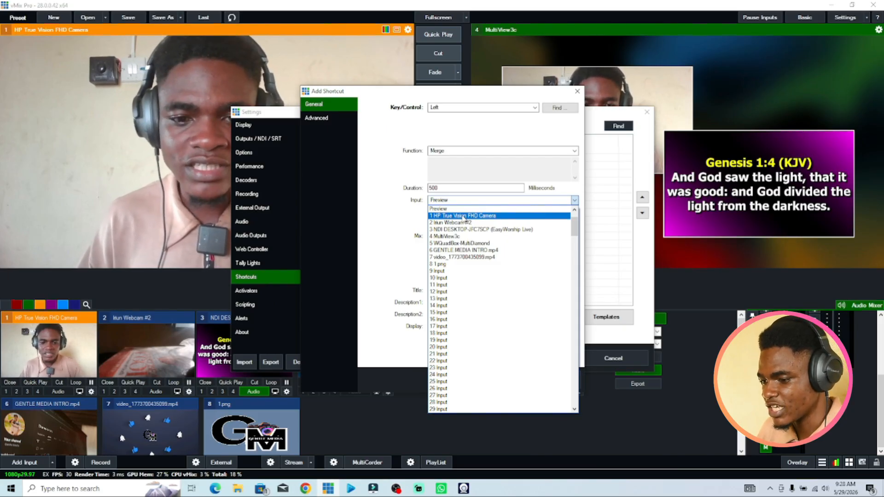
pyautogui.click(463, 216)
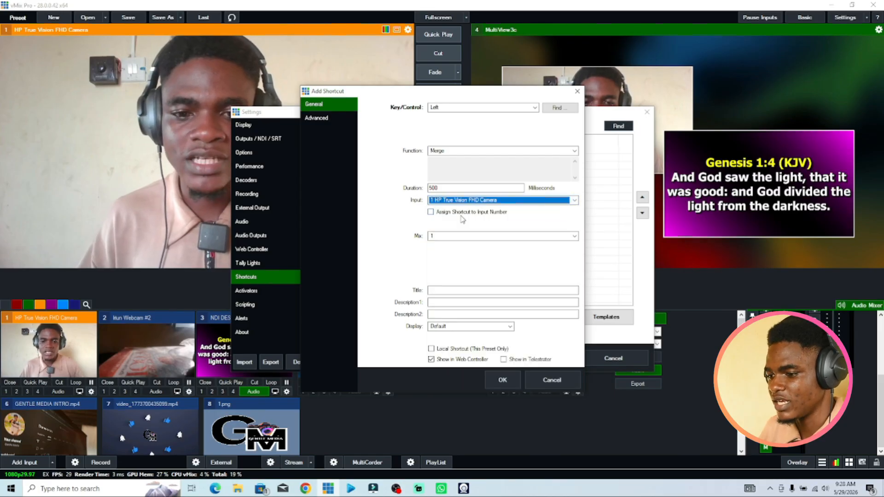
pyautogui.click(506, 380)
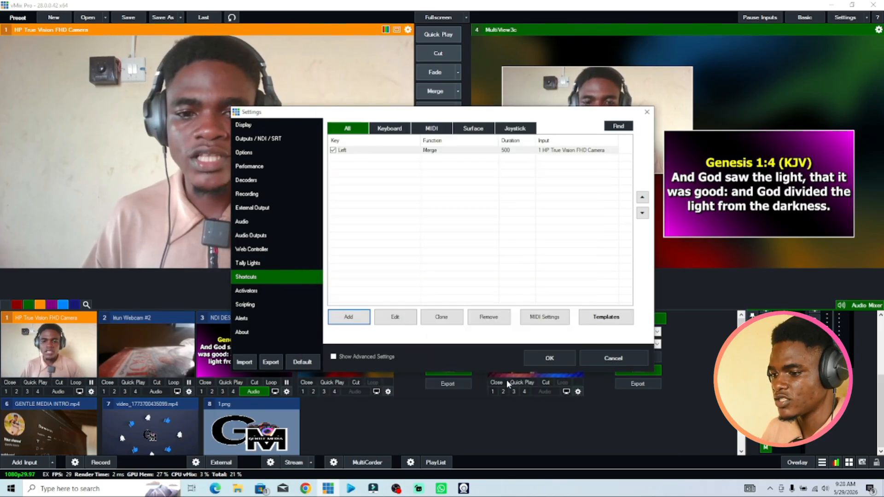
# Add a second shortcut and capture the Right arrow key as its key.
pyautogui.moveTo(438, 116); pyautogui.dragTo(585, 79)
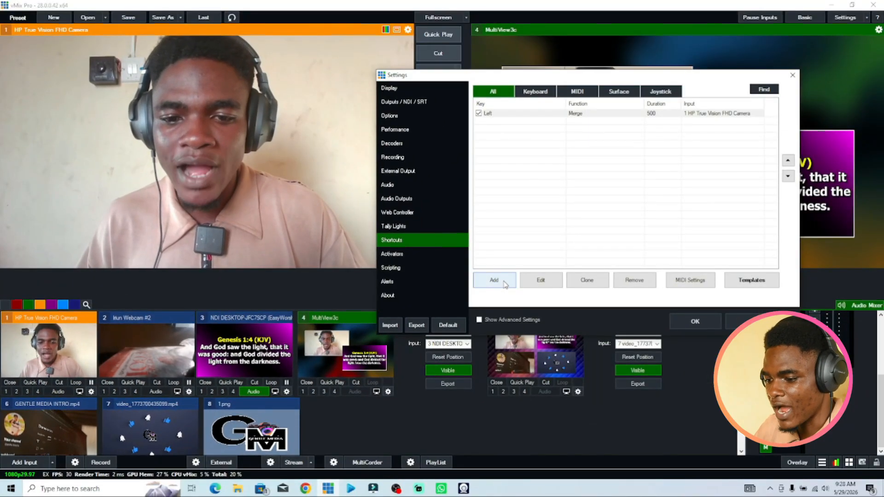
pyautogui.click(504, 282)
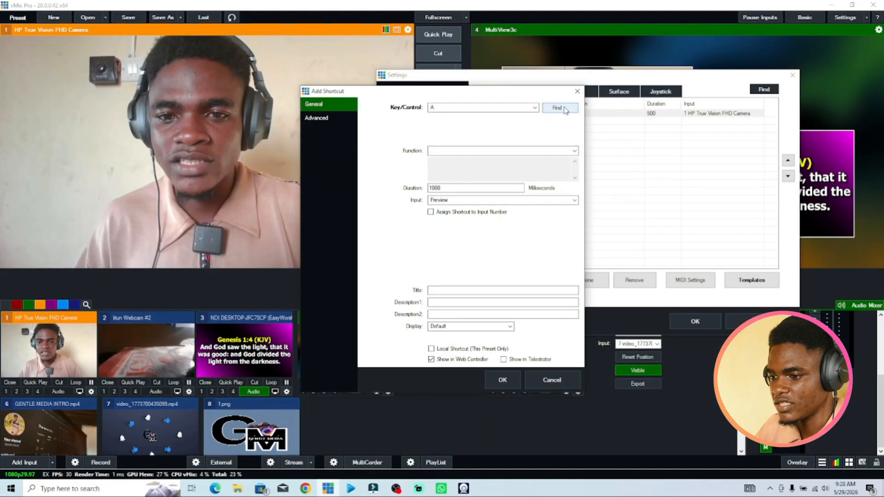
pyautogui.click(443, 214)
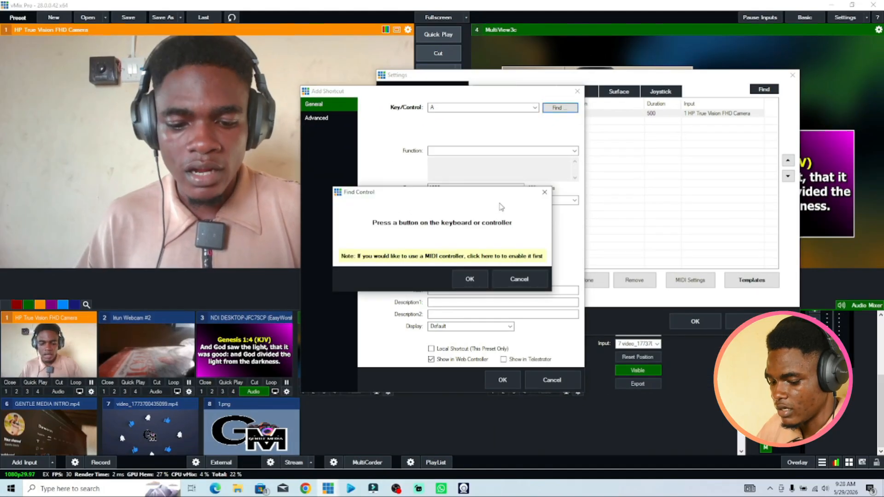
pyautogui.press('Right')
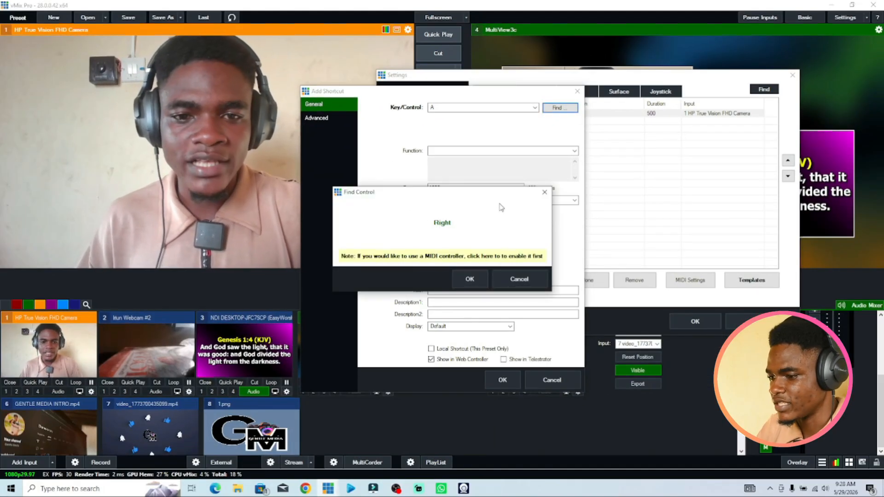
pyautogui.click(471, 280)
# Set the Right shortcut's function to Merge with input 2 Ikun Webcam #2 and save it.
pyautogui.click(518, 152)
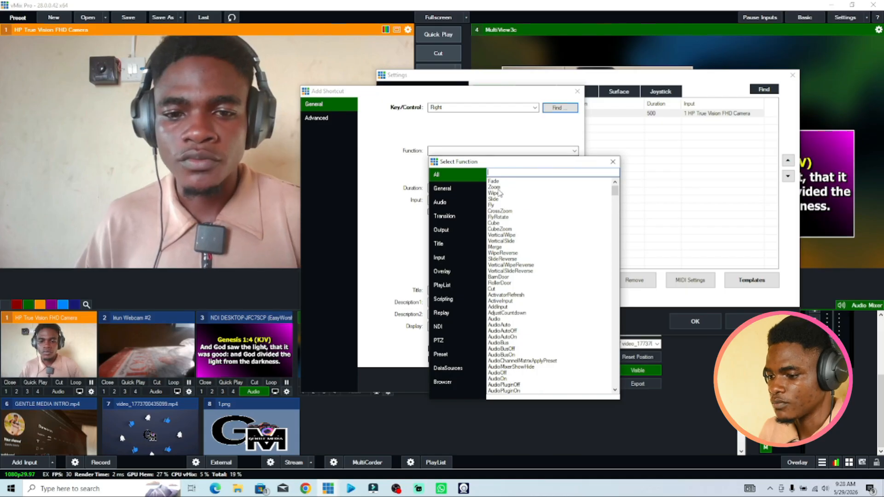
pyautogui.doubleClick(496, 248)
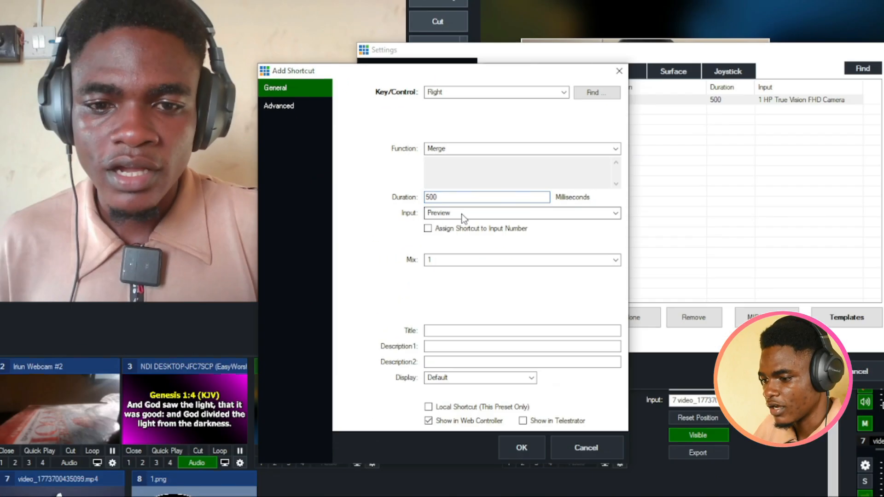
pyautogui.click(464, 214)
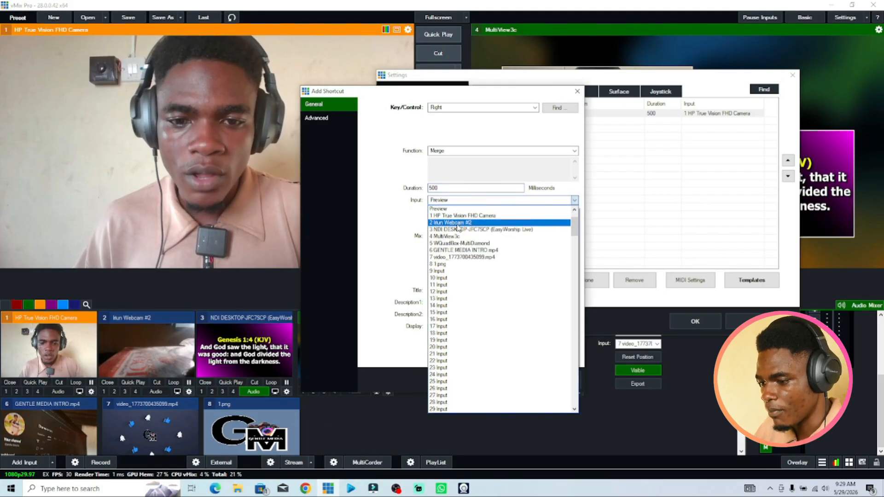
pyautogui.click(461, 223)
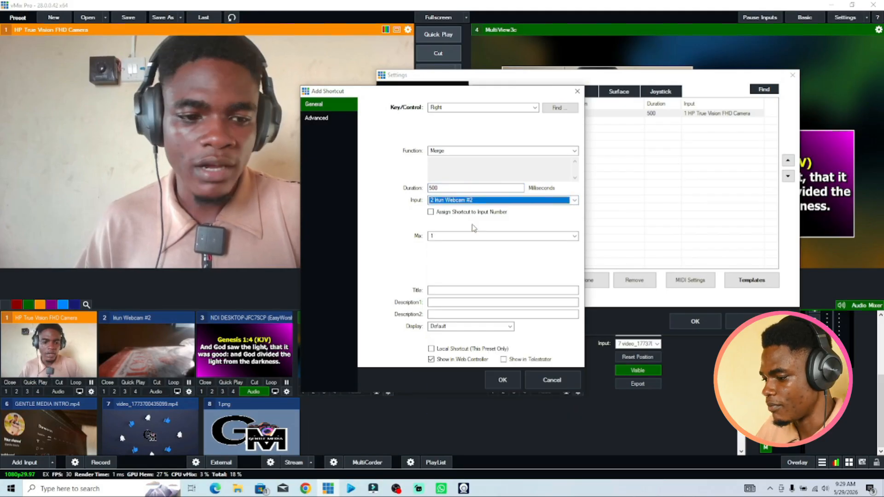
pyautogui.click(502, 381)
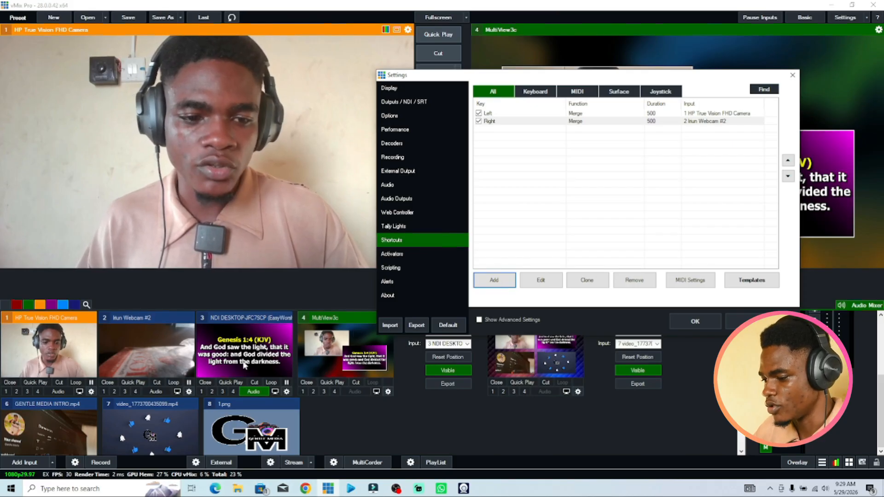
# Add a third shortcut and capture the Space key as its key.
pyautogui.click(508, 283)
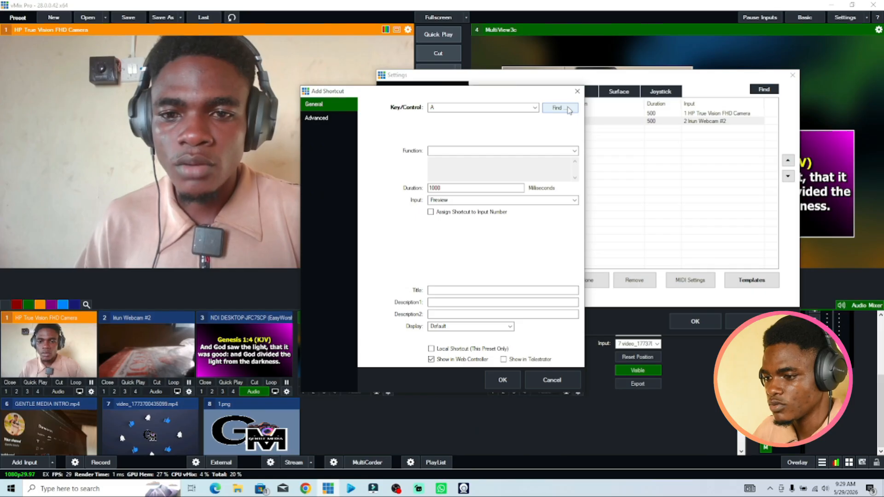
pyautogui.click(569, 109)
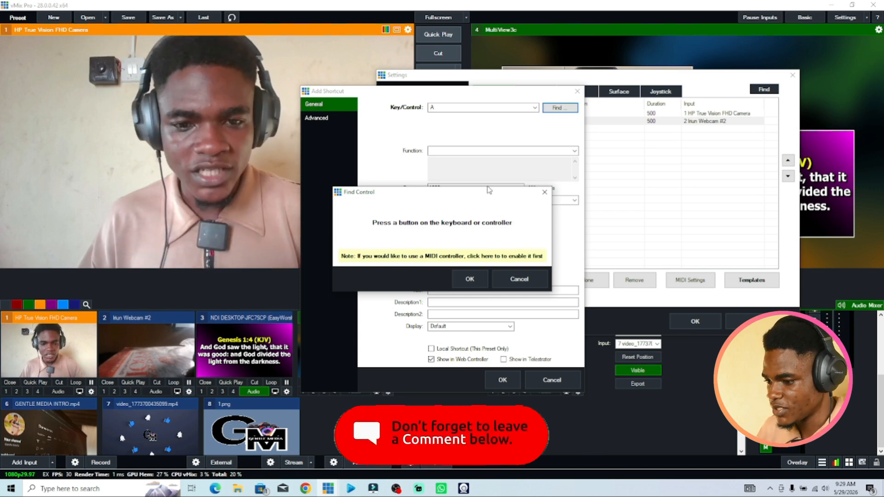
pyautogui.press('space')
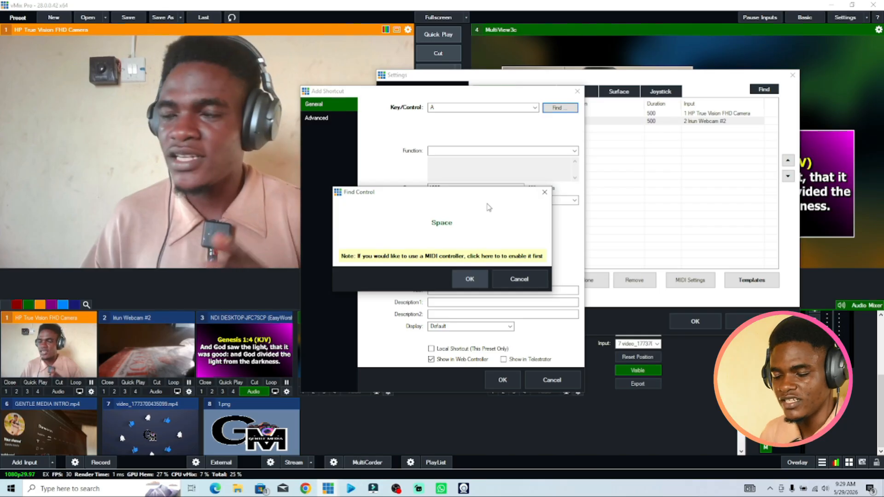
pyautogui.click(473, 278)
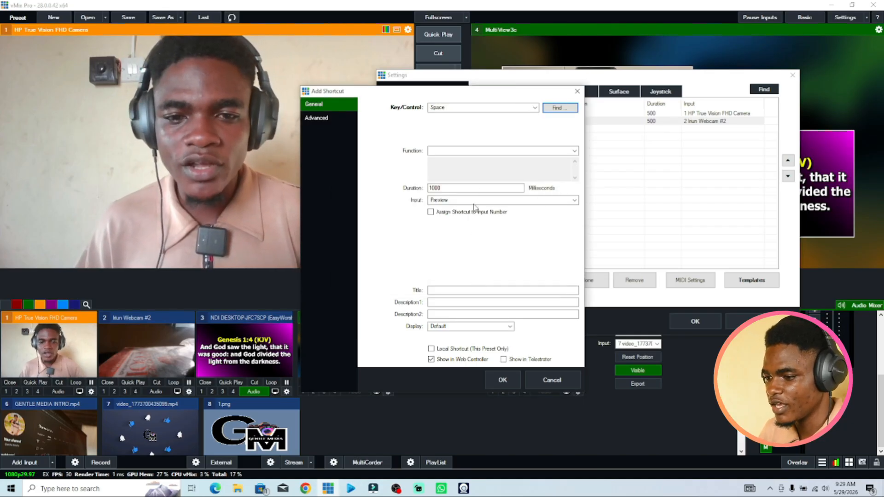
# Set the Space shortcut's function to Cut with input 3 NDI DESKTOP-JFC7SCP (EasyWorship Live) and save it.
pyautogui.click(498, 152)
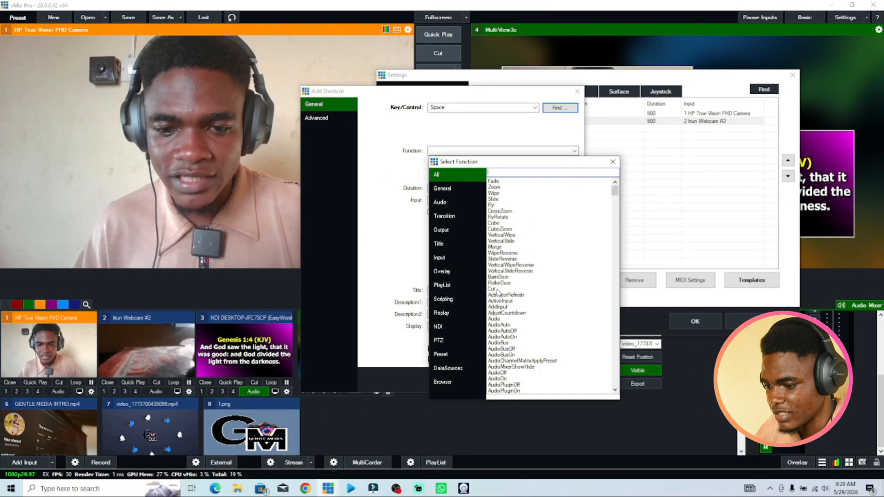
pyautogui.doubleClick(492, 289)
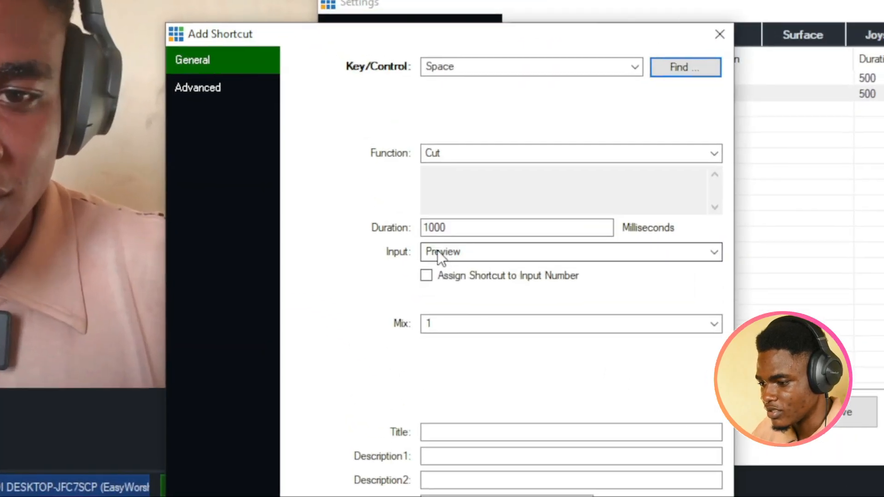
pyautogui.click(451, 252)
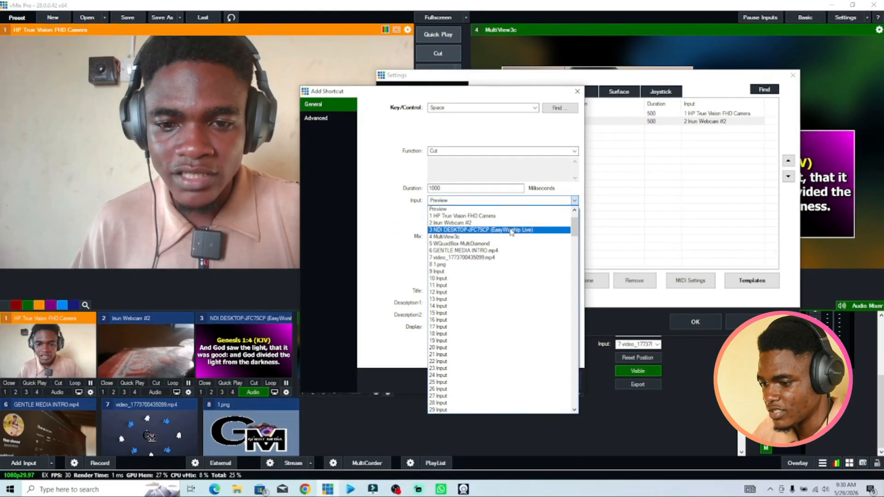
pyautogui.click(511, 230)
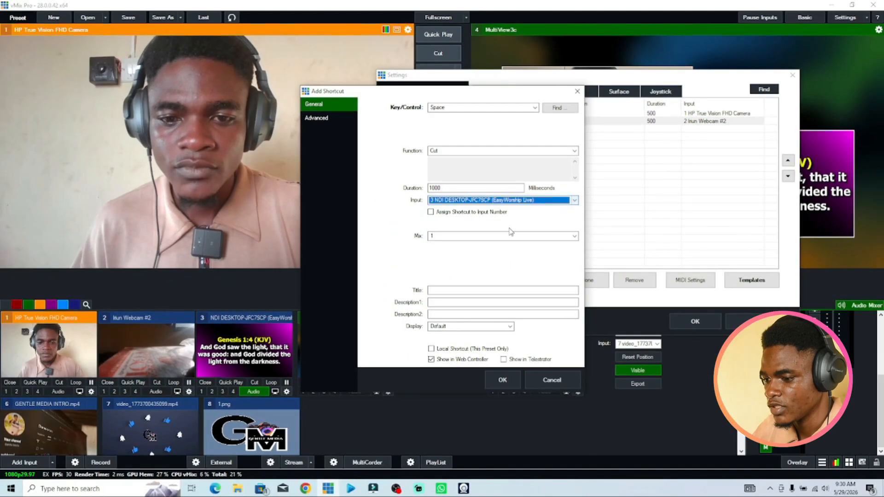
pyautogui.click(507, 381)
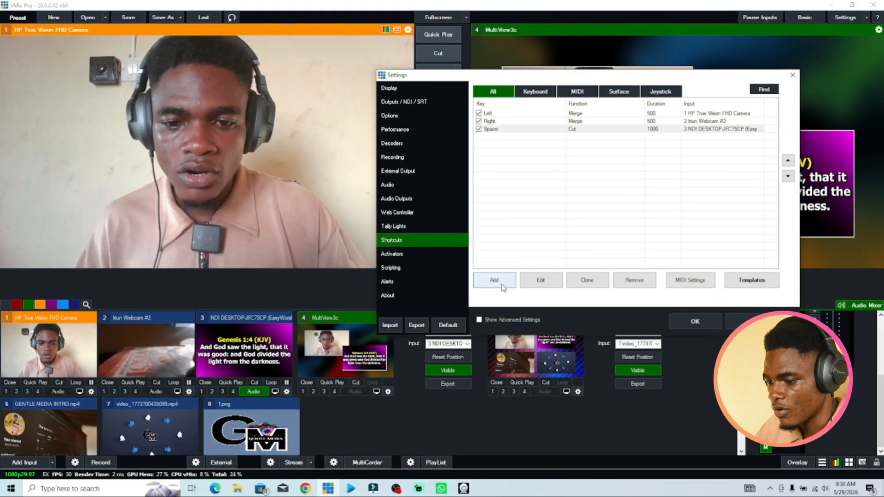
# Add a fourth shortcut and capture the S key as its key.
pyautogui.click(494, 281)
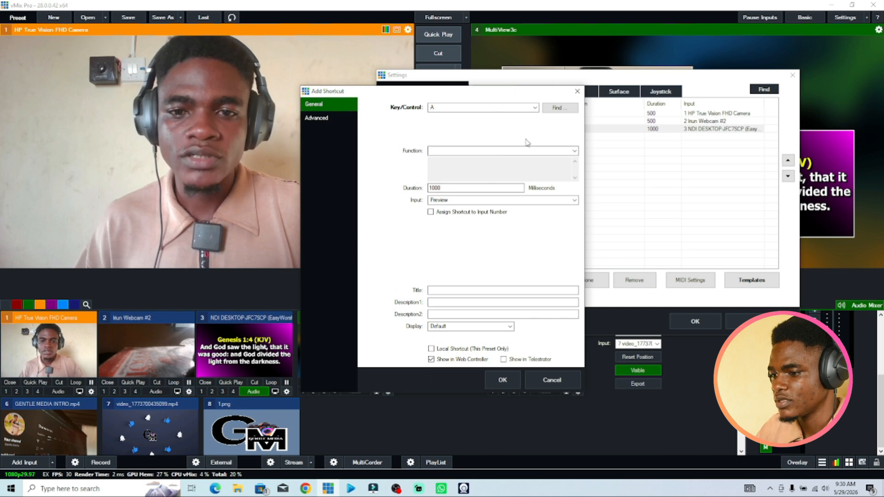
pyautogui.click(567, 109)
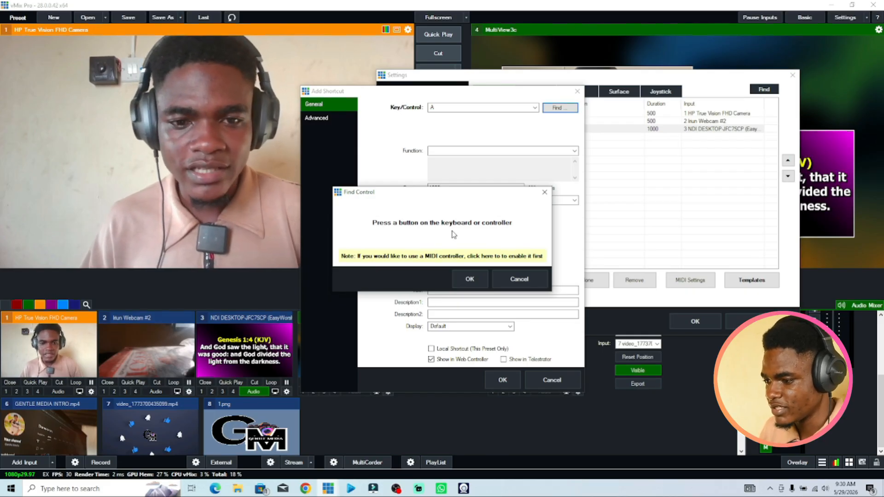
pyautogui.press('s')
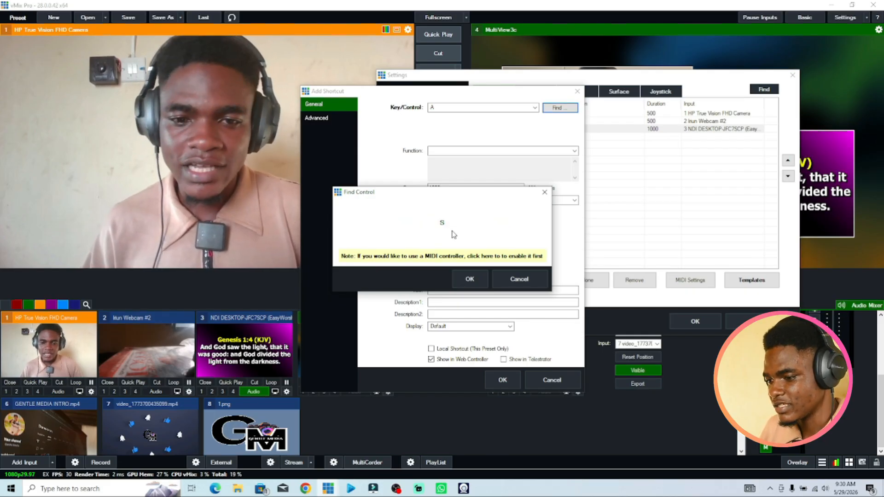
pyautogui.click(472, 279)
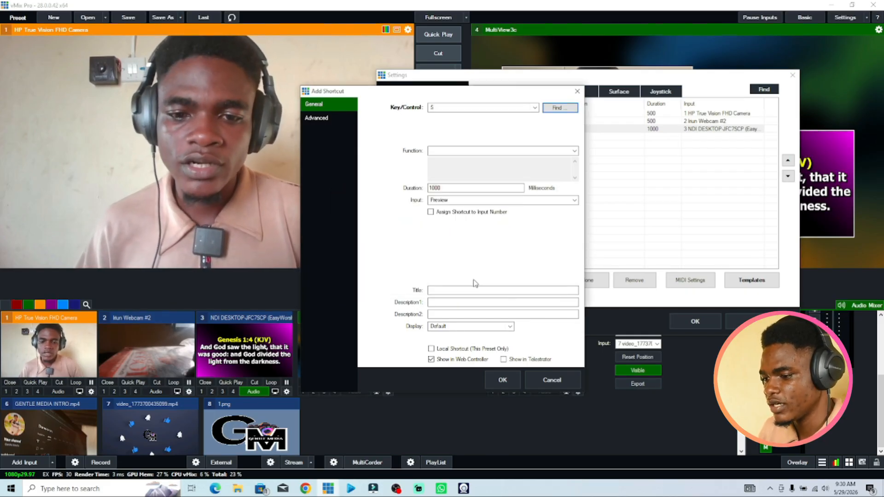
# Set the S shortcut's function to Merge with a 500 ms duration and input 4 MultiView3c, then save it.
pyautogui.click(503, 152)
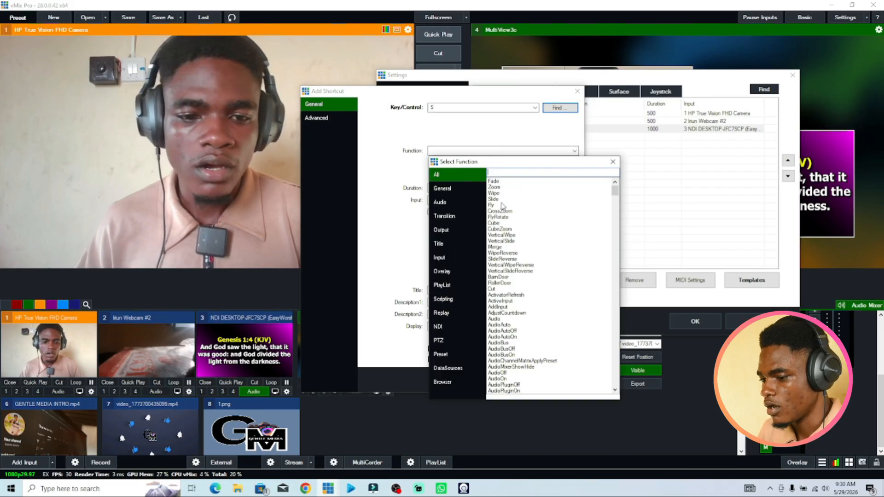
pyautogui.doubleClick(499, 249)
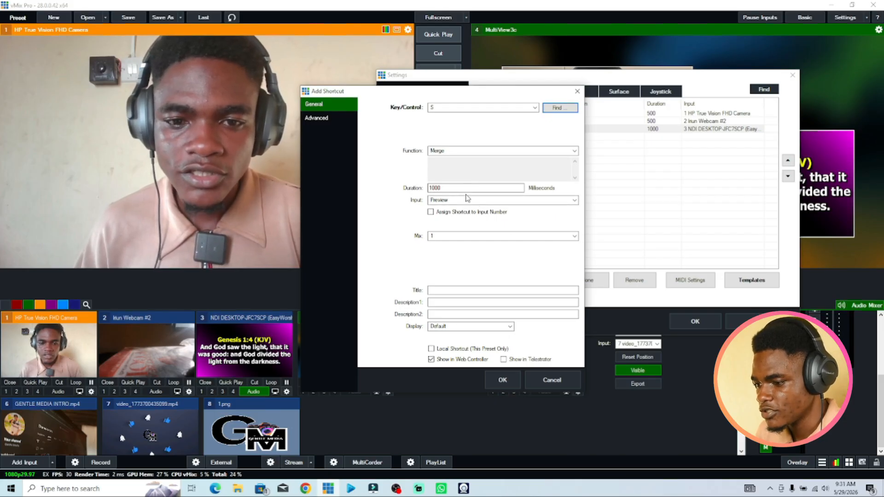
pyautogui.doubleClick(465, 192)
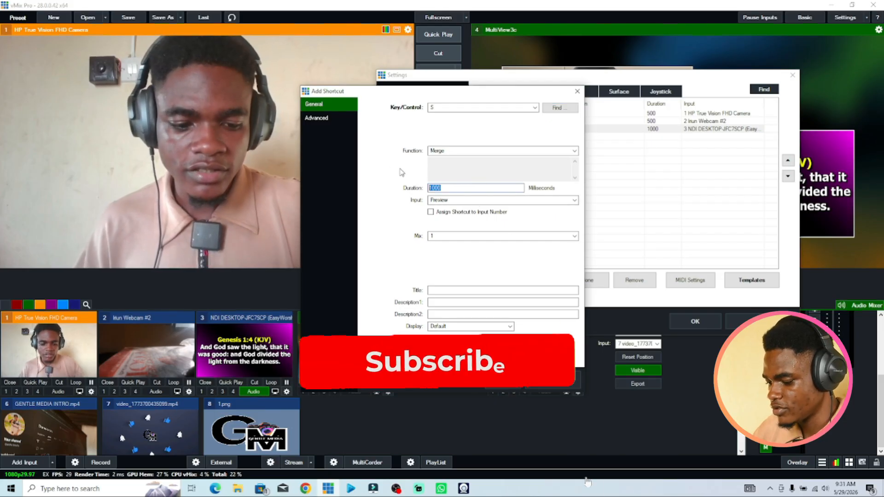
pyautogui.write('500')
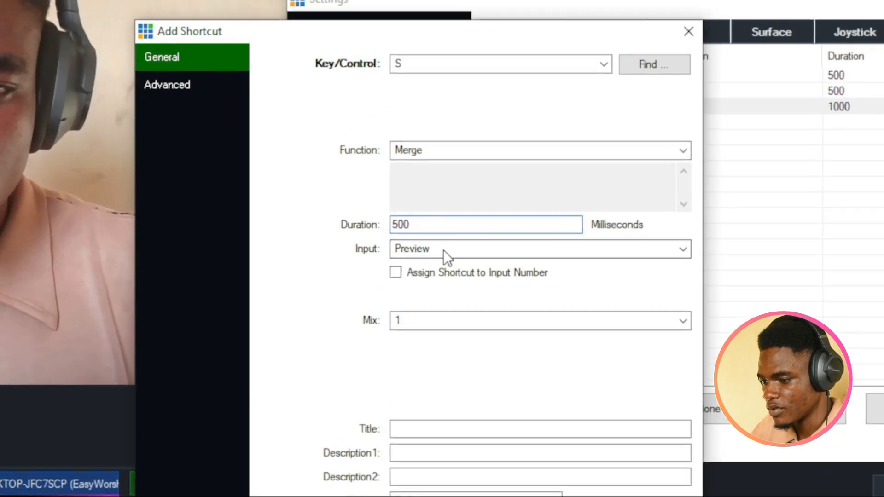
pyautogui.click(455, 200)
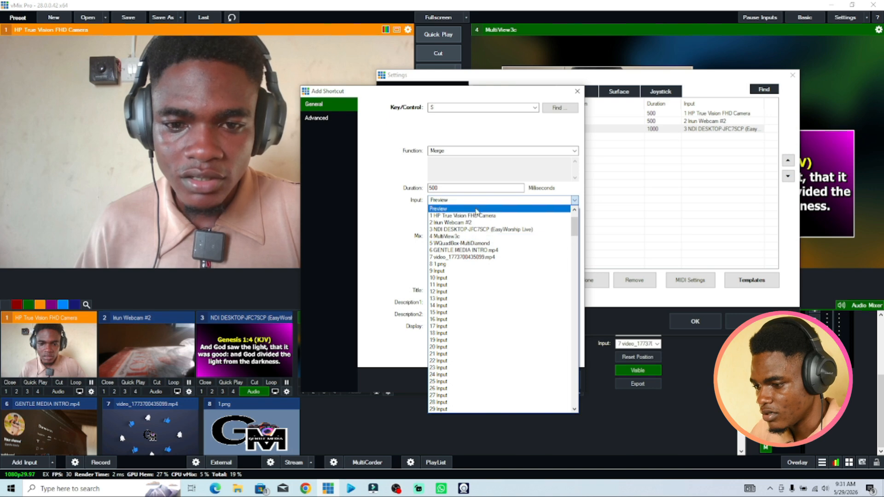
pyautogui.click(458, 237)
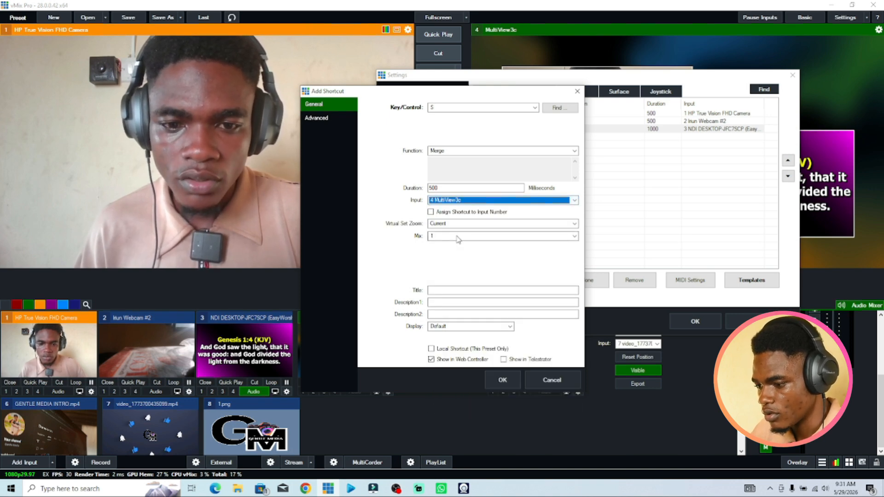
pyautogui.click(507, 381)
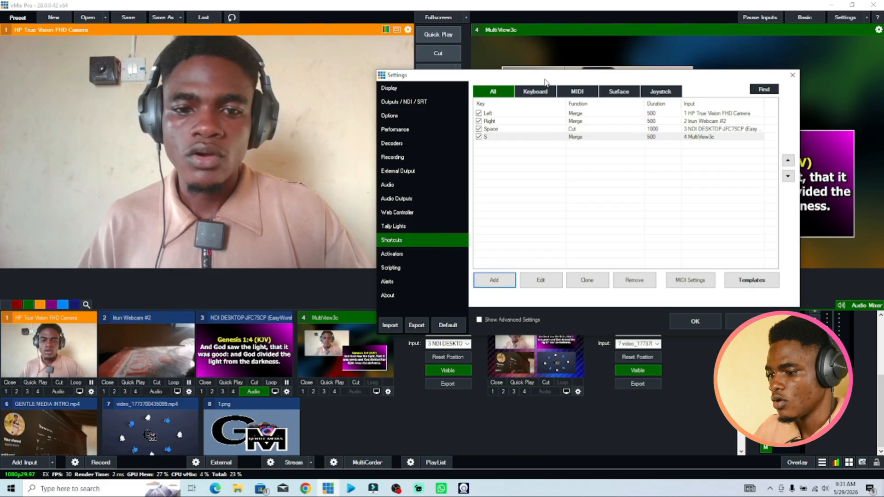
# Add a fifth shortcut and capture the X key as its key.
pyautogui.moveTo(544, 81); pyautogui.dragTo(466, 38)
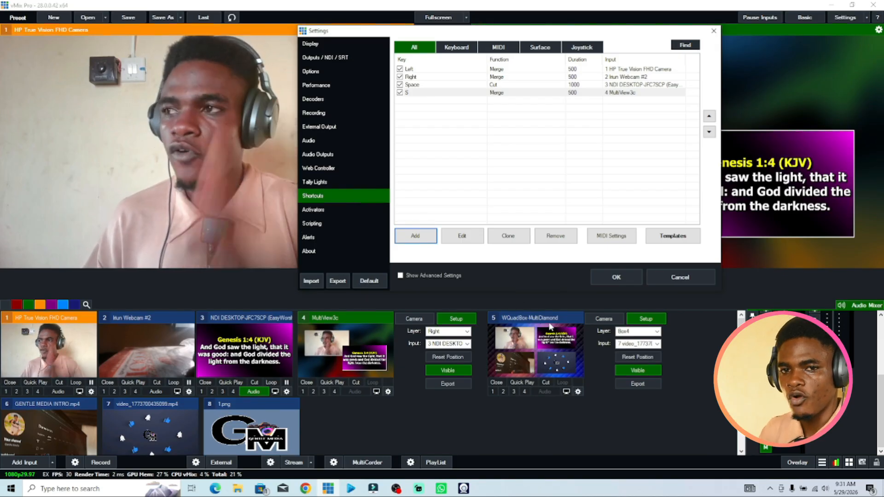
pyautogui.click(425, 228)
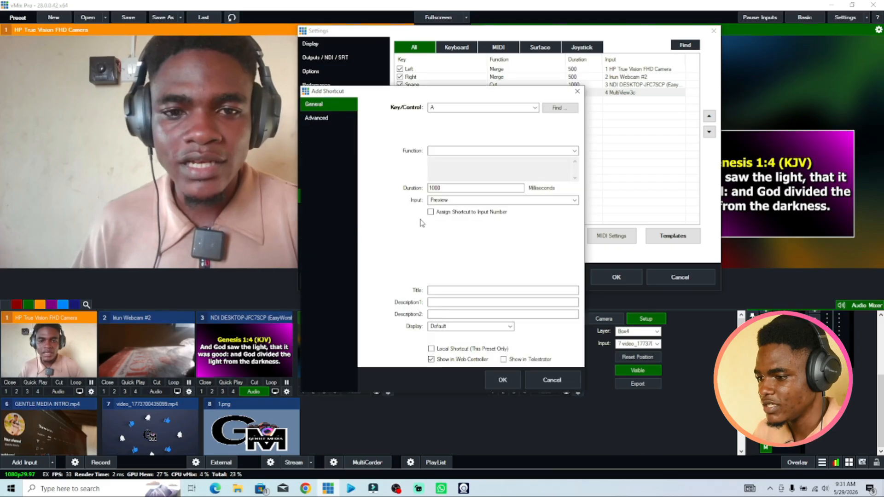
pyautogui.click(565, 110)
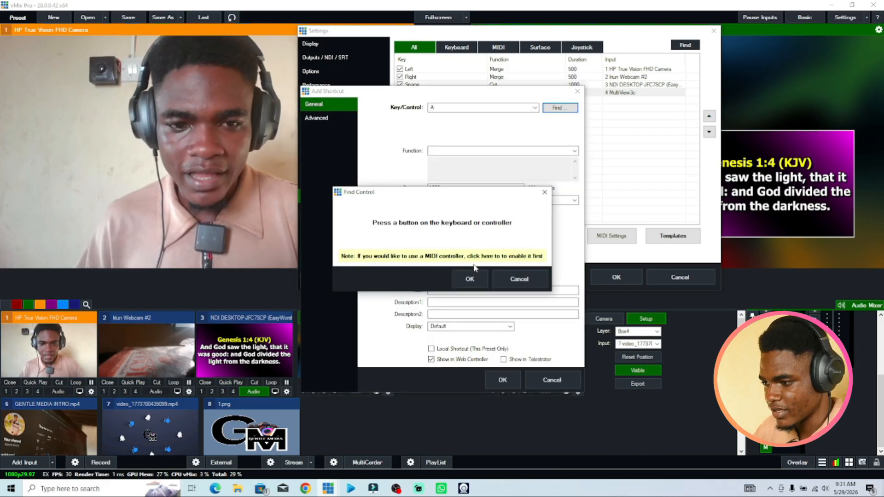
pyautogui.press('x')
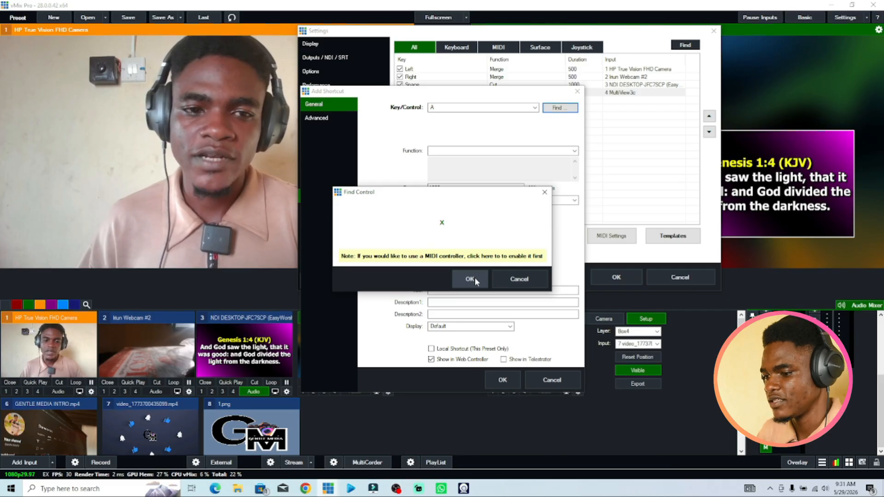
pyautogui.click(474, 279)
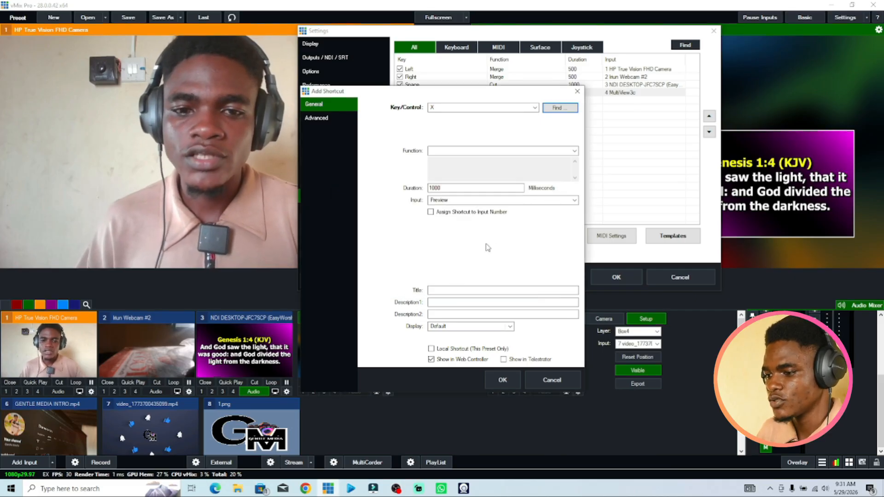
# Set the X shortcut's function to Merge with a 500 ms duration and input 5 WQuadBox-MultiDiamond, then save it.
pyautogui.click(498, 151)
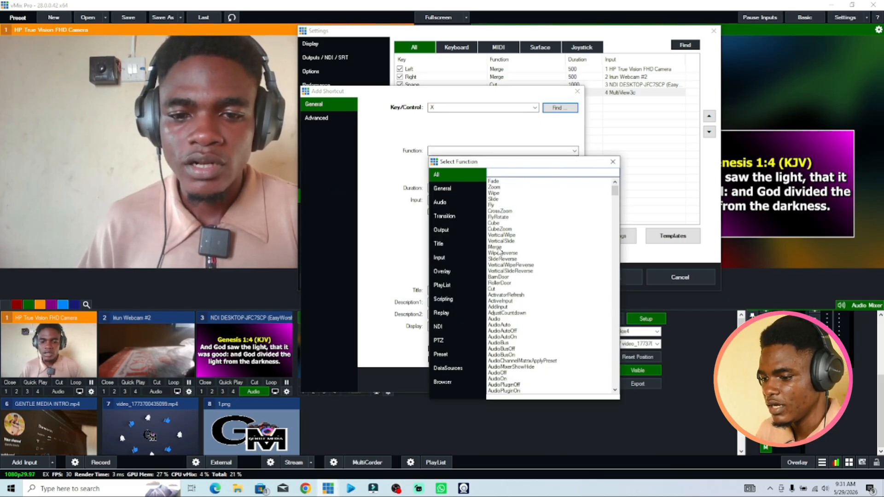
pyautogui.doubleClick(499, 249)
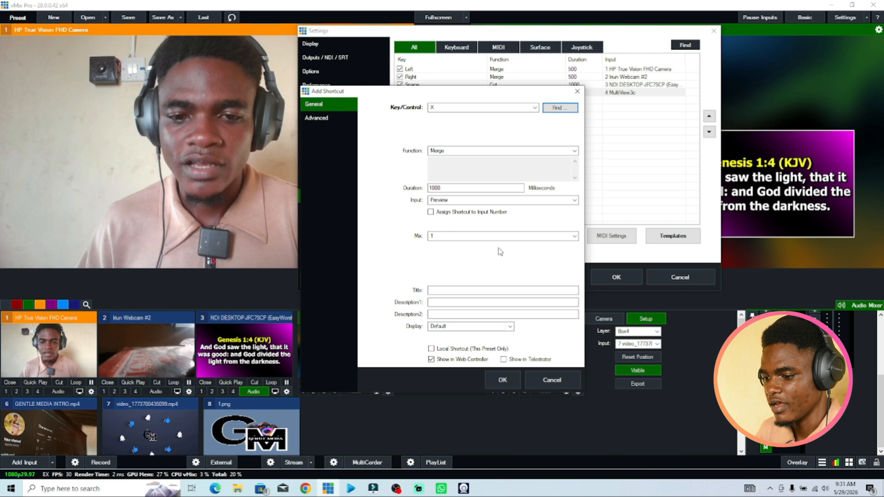
pyautogui.doubleClick(457, 188)
pyautogui.write('5')
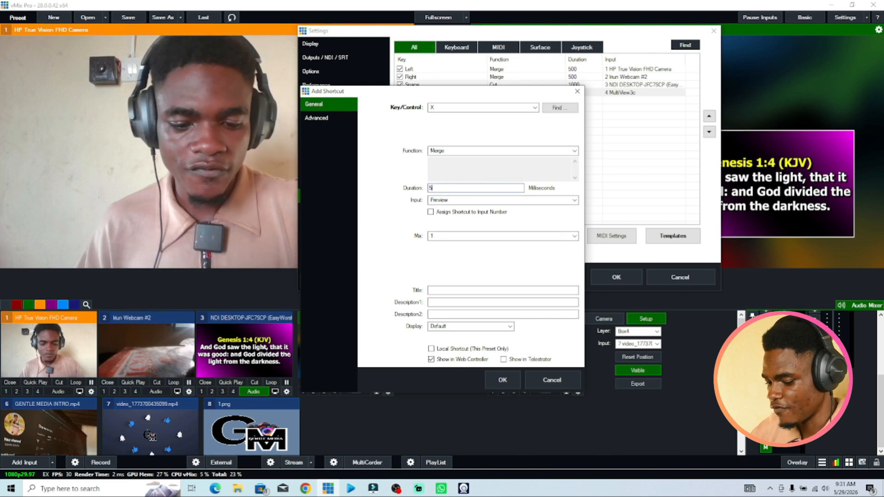
pyautogui.write('00')
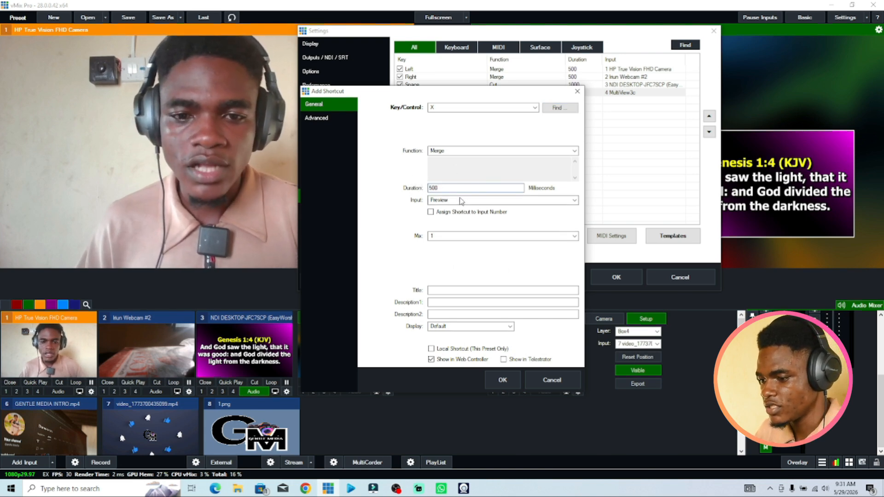
pyautogui.click(461, 201)
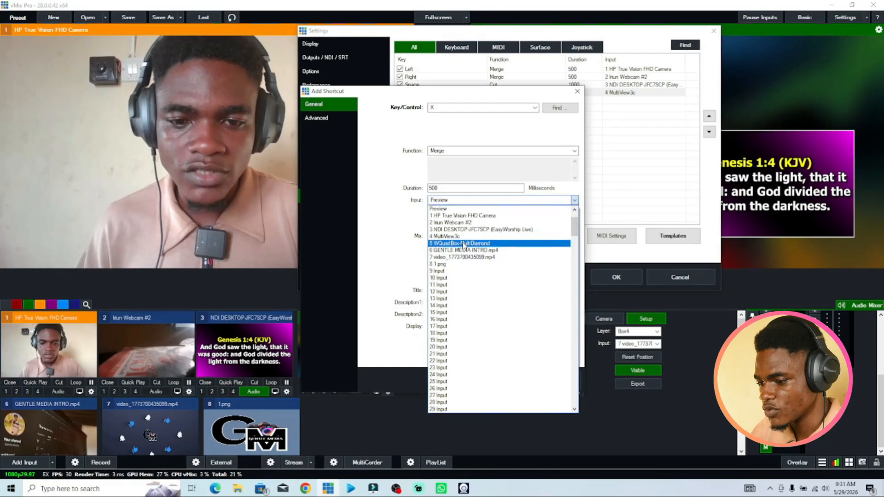
pyautogui.click(467, 264)
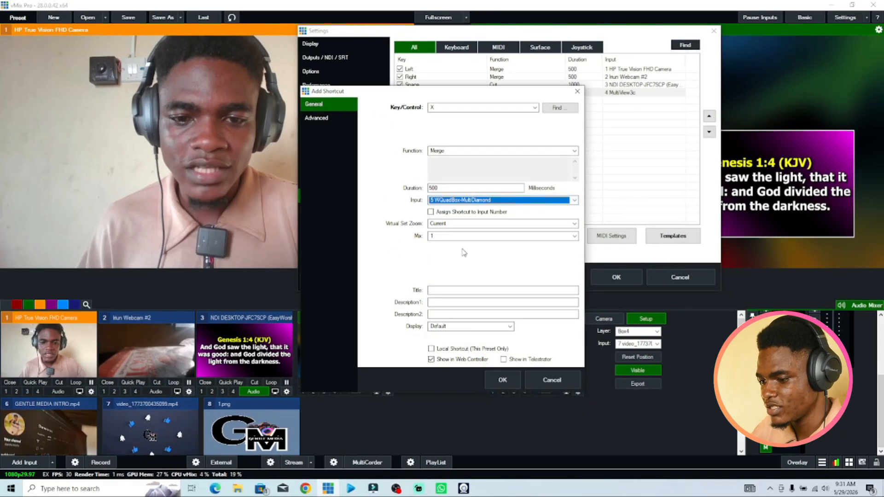
pyautogui.click(503, 380)
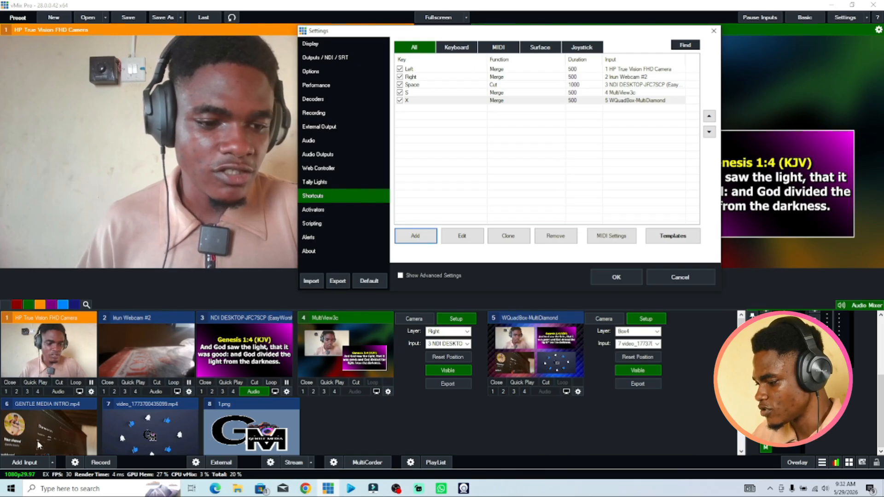
# Add a sixth shortcut and capture the F1 key as its key.
pyautogui.click(420, 235)
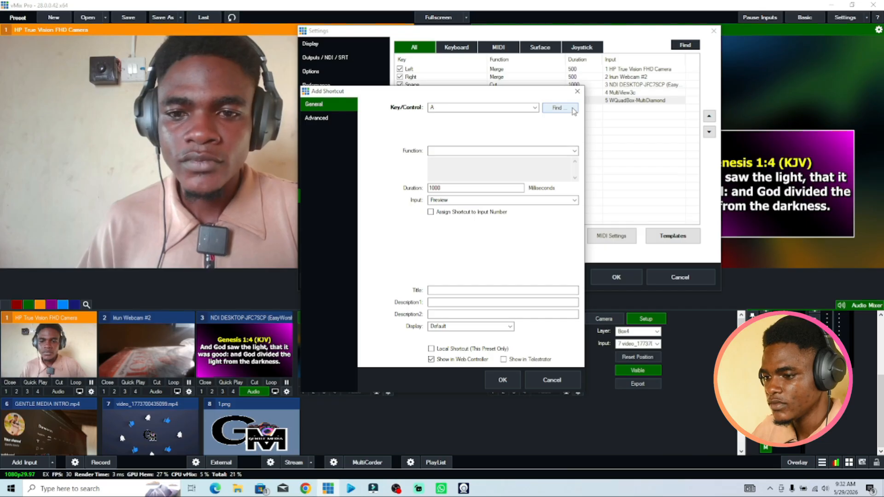
pyautogui.click(559, 107)
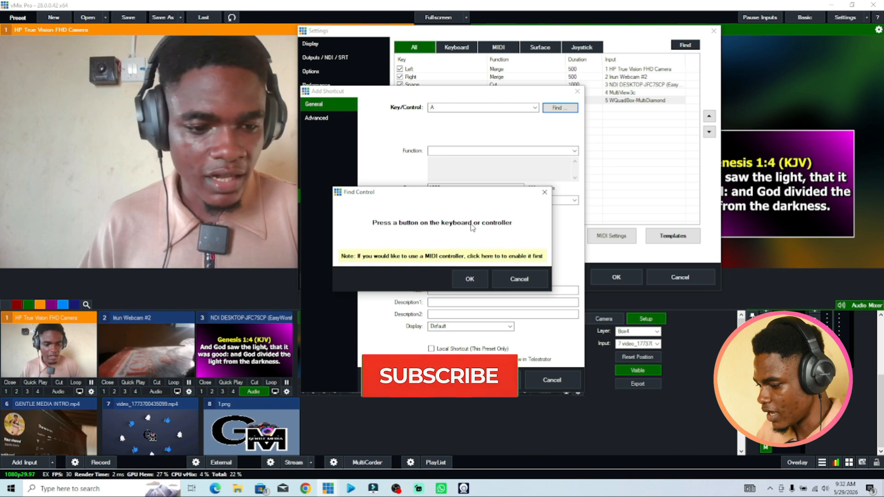
pyautogui.press('F1')
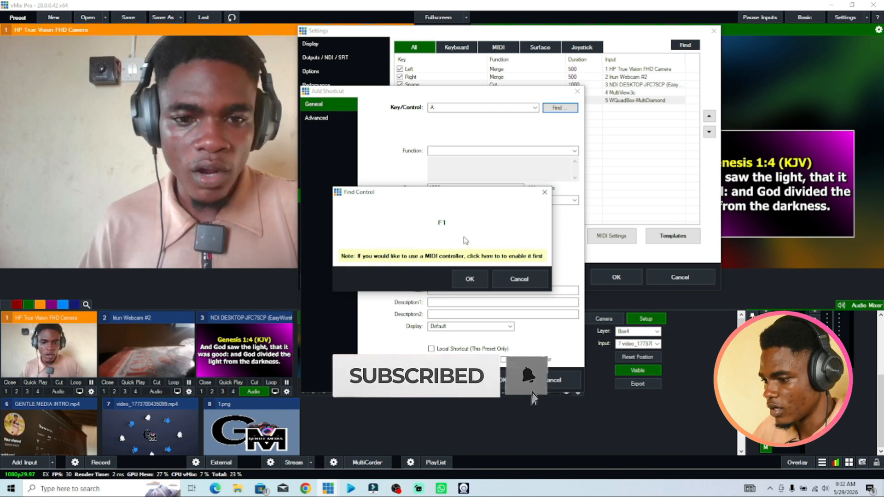
pyautogui.click(469, 280)
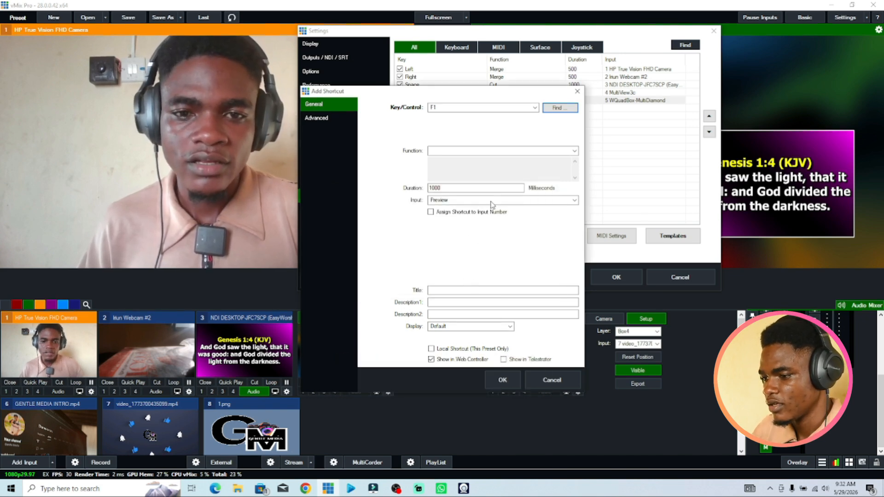
# Set the F1 shortcut's function to Merge with a 500 ms duration and input 6 GENTLE MEDIA INTRO.mp4, then save it.
pyautogui.click(478, 152)
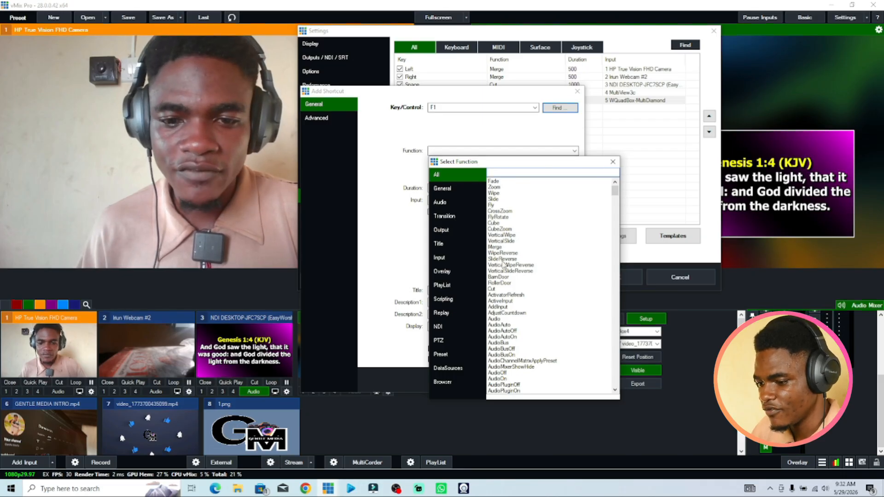
pyautogui.click(504, 247)
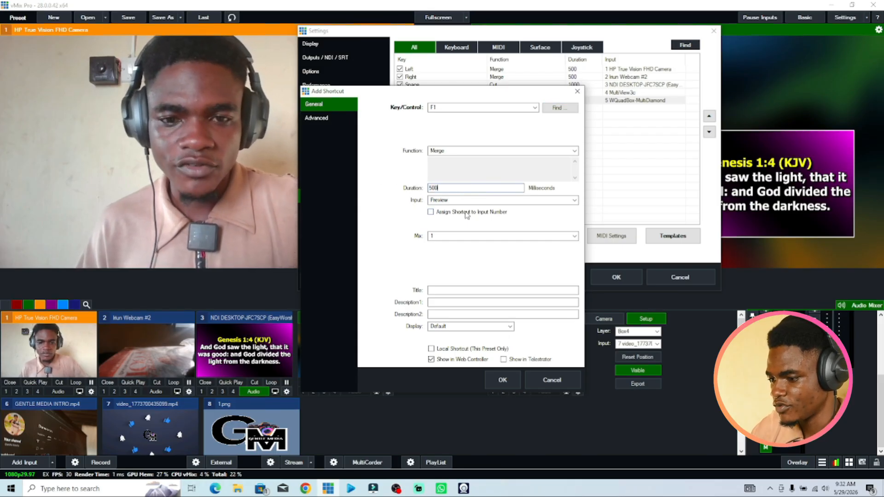
pyautogui.click(475, 203)
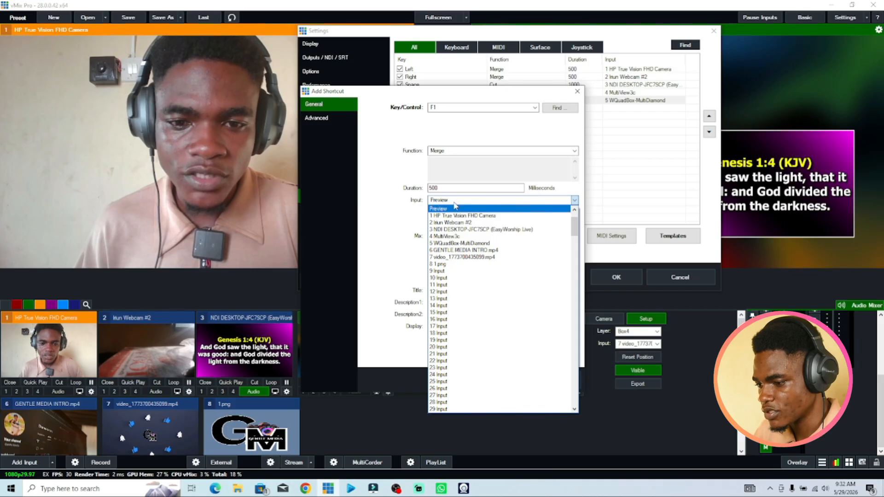
pyautogui.click(468, 250)
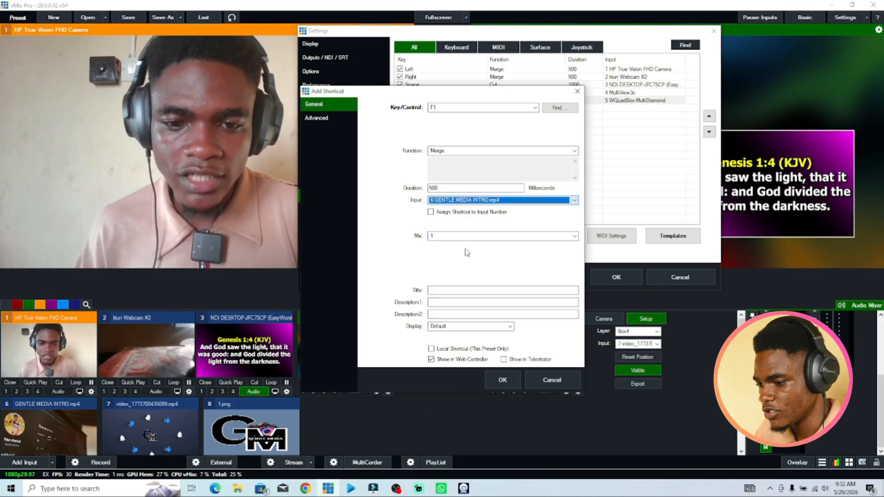
pyautogui.click(503, 381)
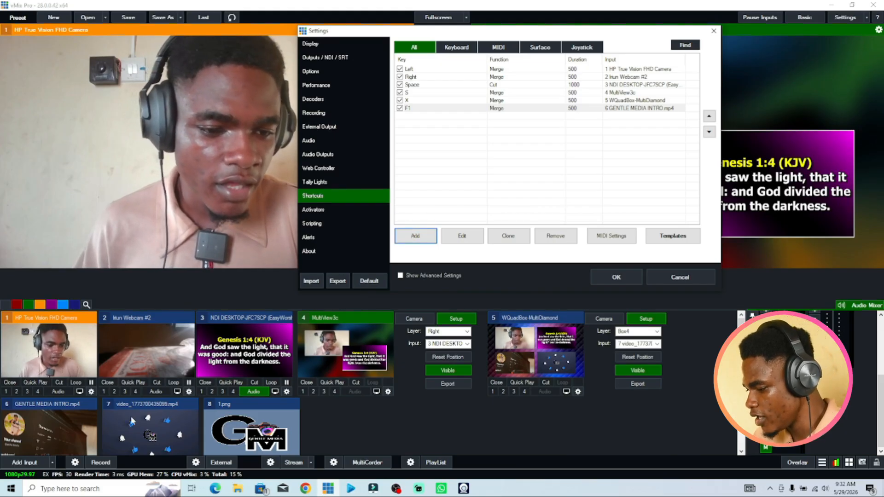
# Add a seventh shortcut and capture the F2 key as its key.
pyautogui.click(412, 237)
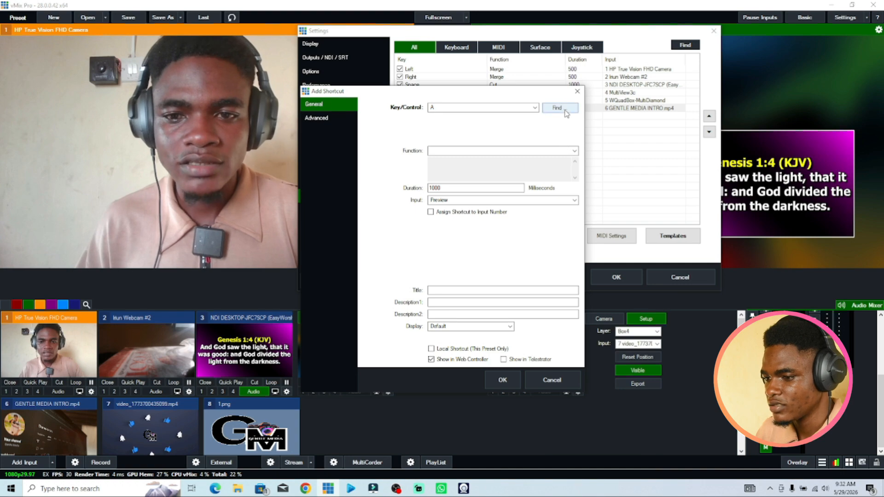
pyautogui.click(558, 107)
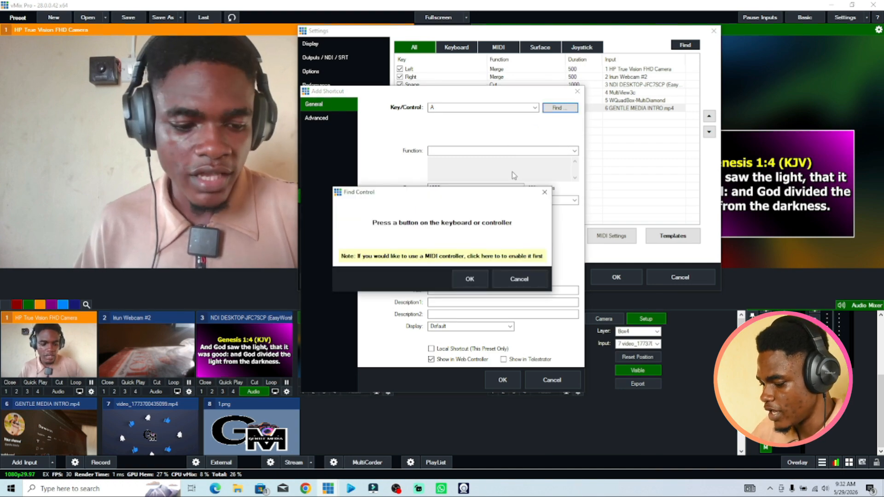
pyautogui.press('F2')
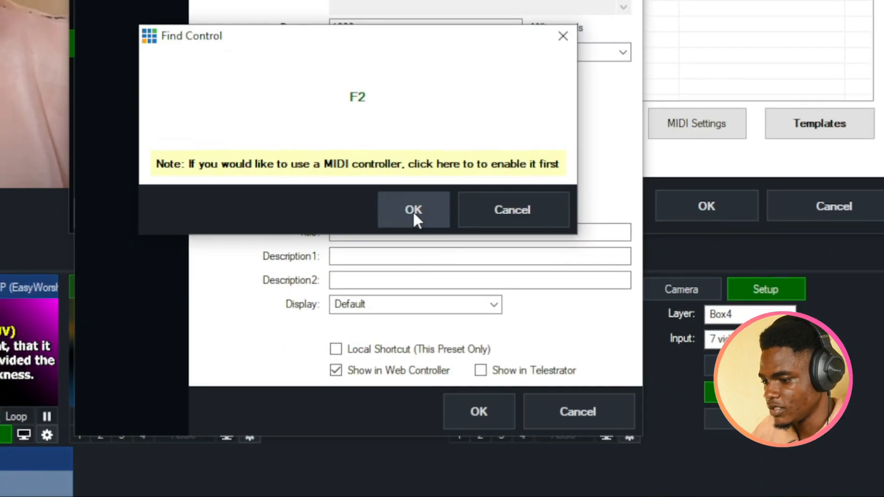
pyautogui.click(413, 211)
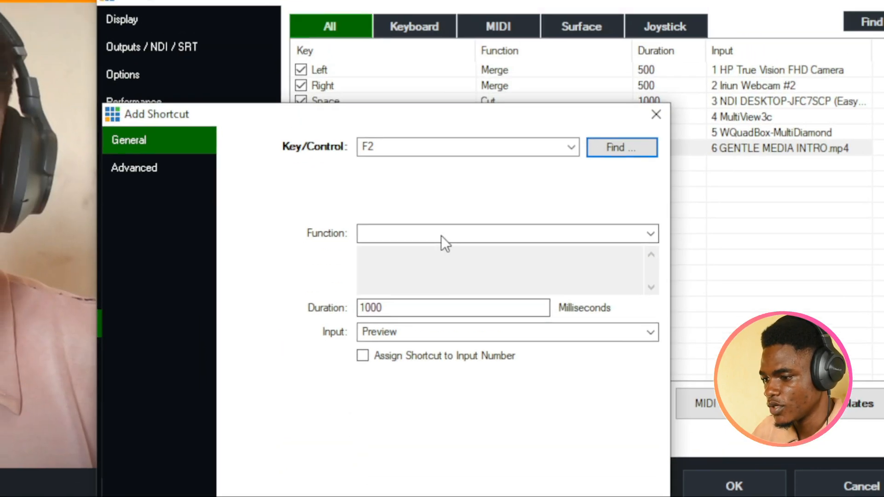
# Set the F2 shortcut's function to Merge with a 500 ms duration and input 7 video_1773700435099.mp4, then save it.
pyautogui.click(443, 246)
pyautogui.click(492, 436)
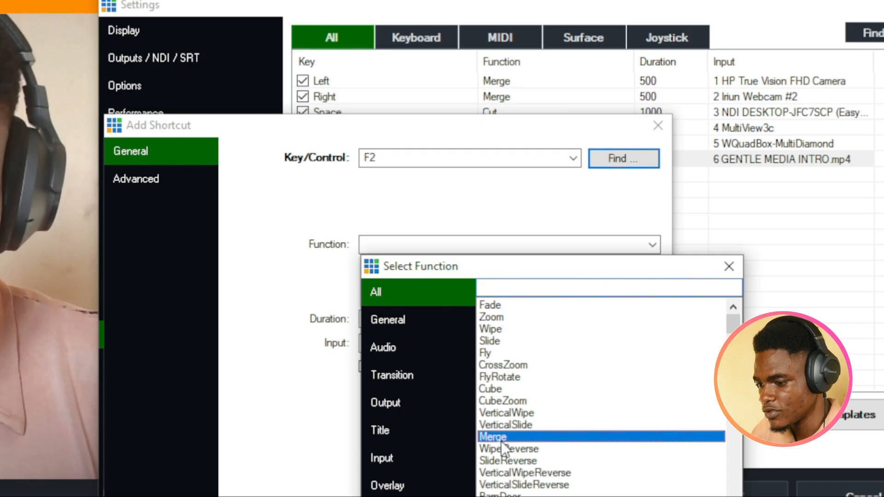
pyautogui.click(420, 319)
pyautogui.moveTo(419, 321); pyautogui.dragTo(205, 316)
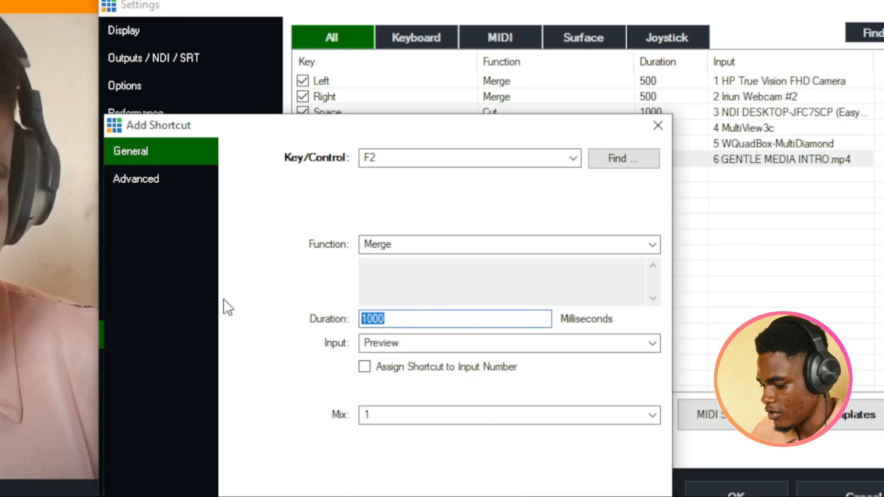
pyautogui.write('500')
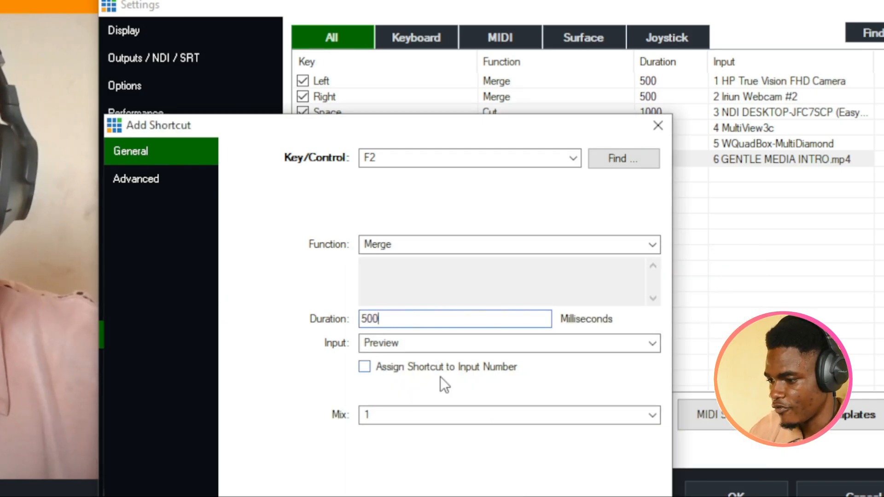
pyautogui.click(426, 345)
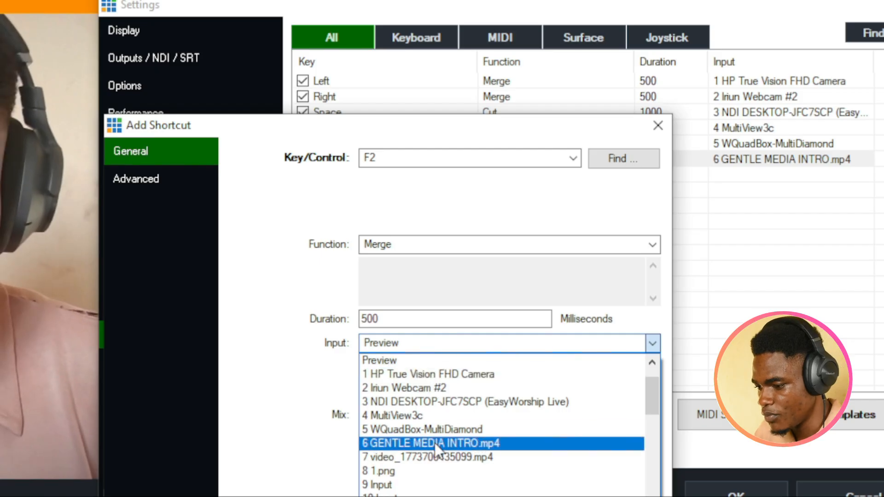
pyautogui.click(435, 457)
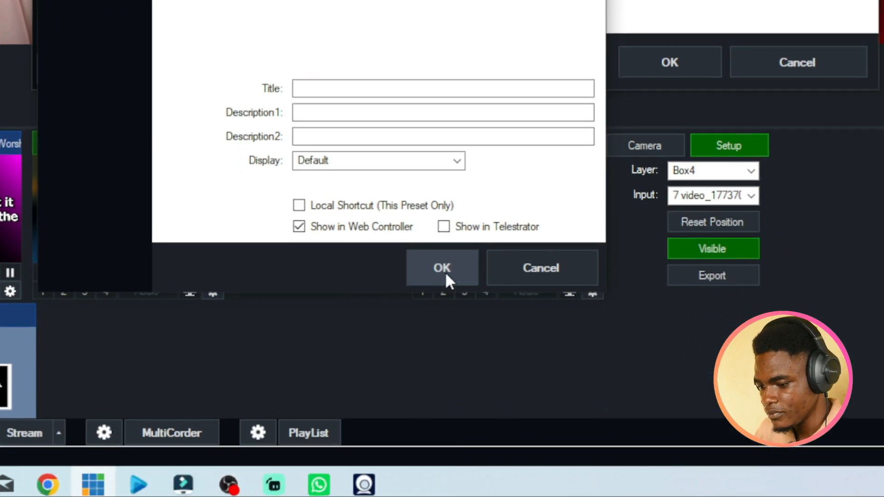
pyautogui.click(532, 486)
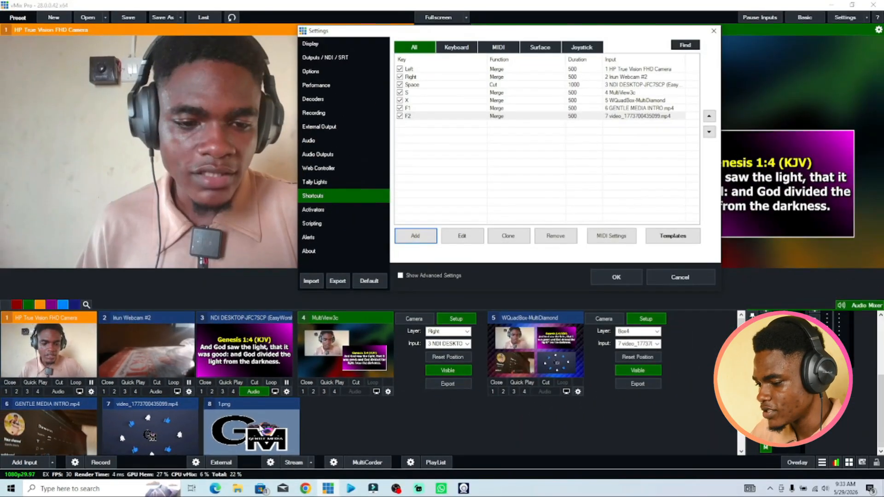
# Add an F3 shortcut with the Cut function targeting input 8 1.png, save it, and close the settings.
pyautogui.click(415, 236)
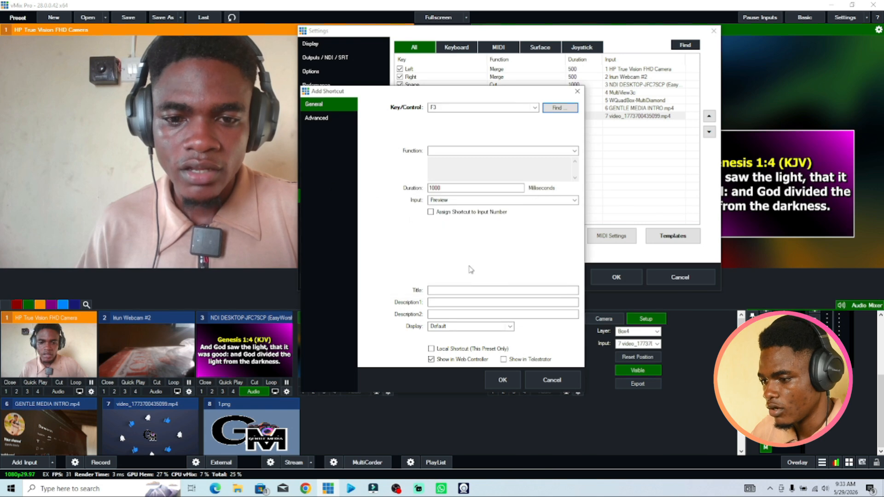
pyautogui.click(493, 153)
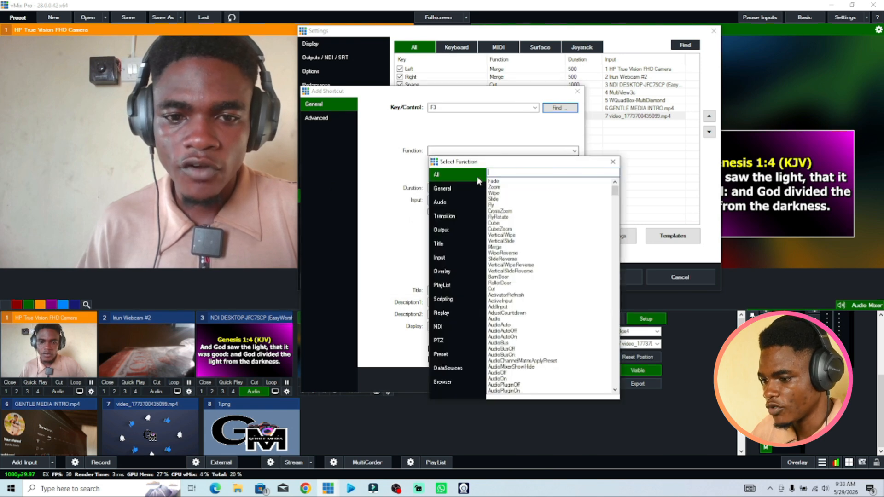
pyautogui.doubleClick(495, 289)
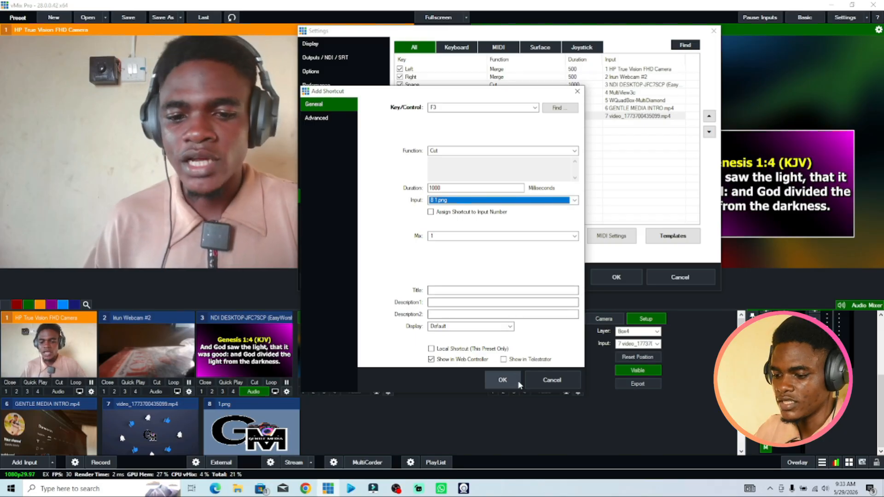
pyautogui.click(503, 380)
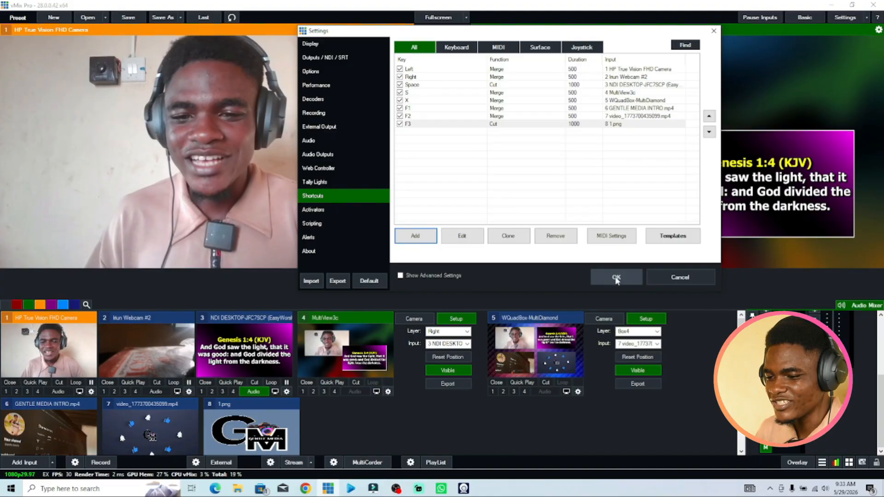
pyautogui.click(615, 279)
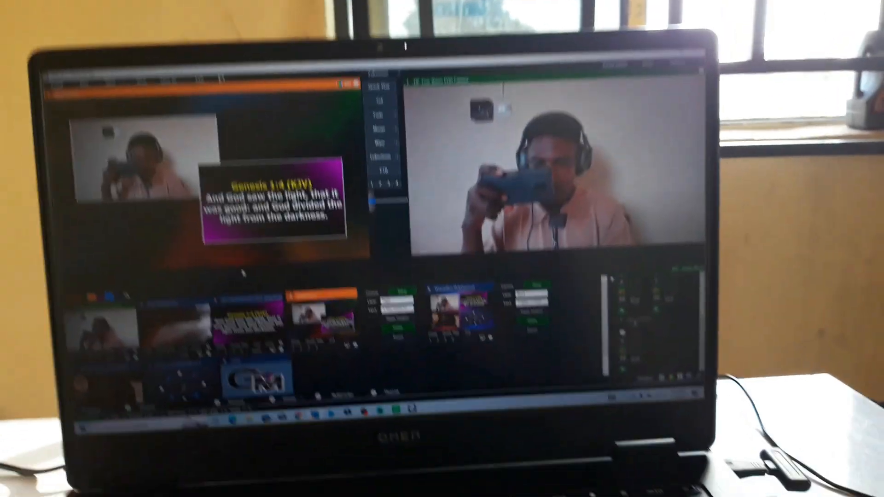
# Switch through inputs 2, 3, 4, 1, 5, 6, 7 and 8 in turn from the keyboard to test live switching.
pyautogui.press('2')
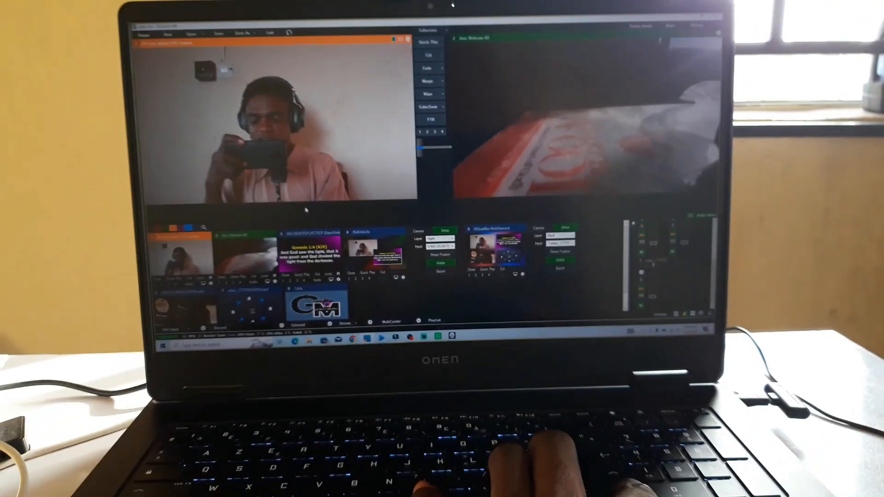
pyautogui.press('3')
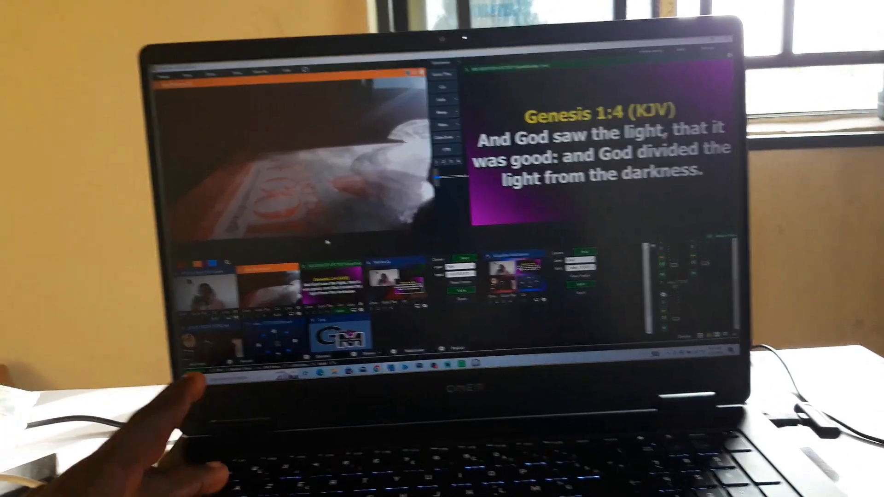
pyautogui.press('4')
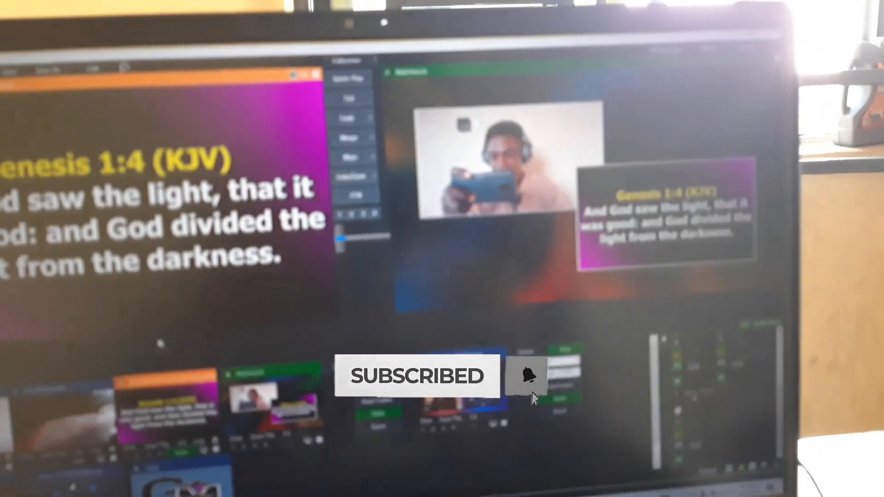
pyautogui.press('1')
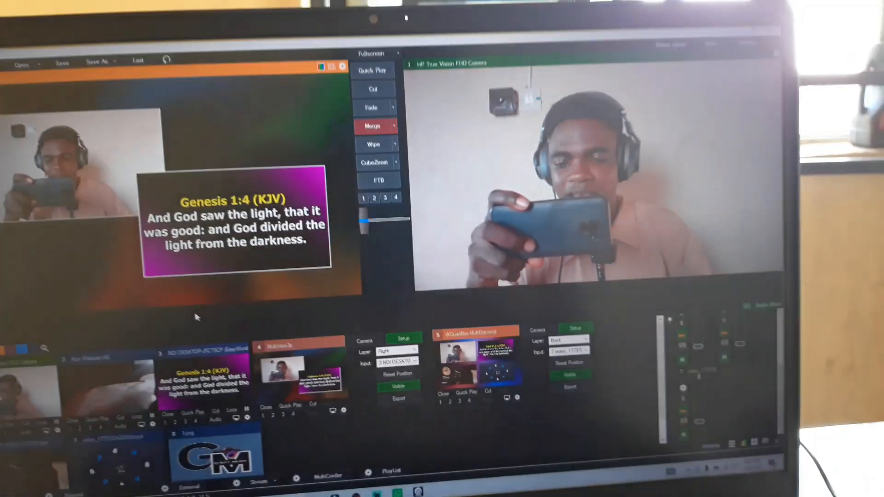
pyautogui.press('5')
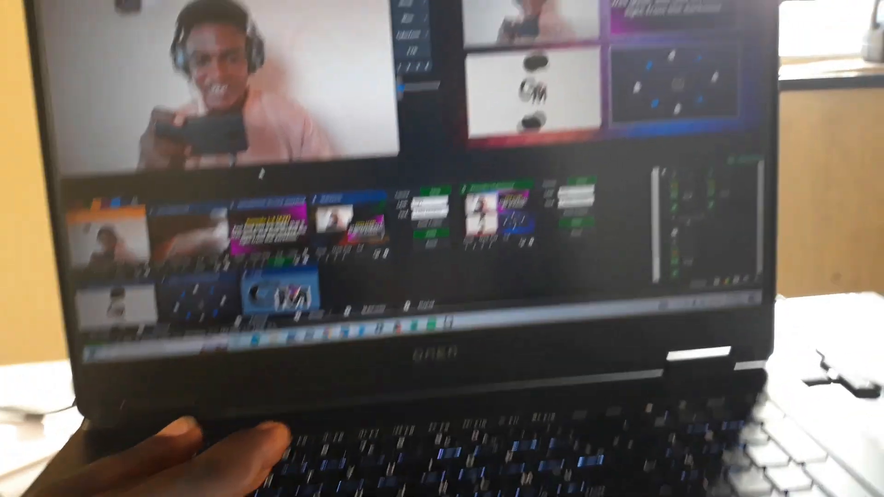
pyautogui.press('6')
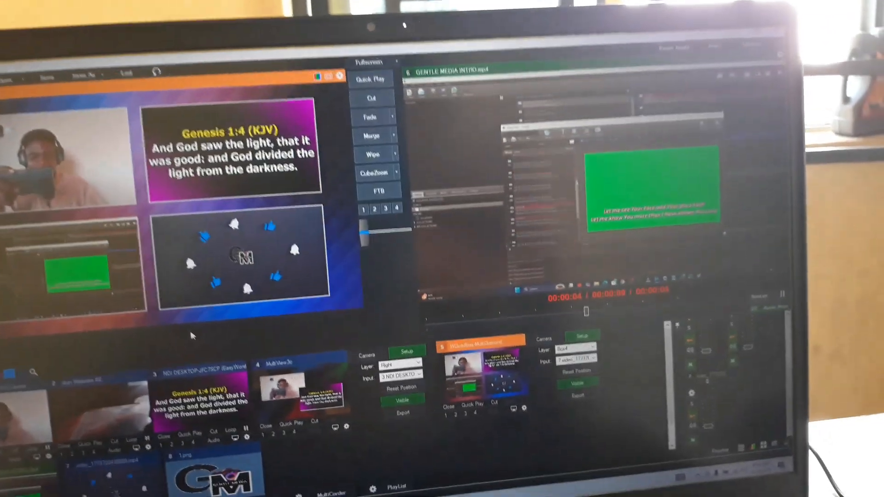
pyautogui.press('7')
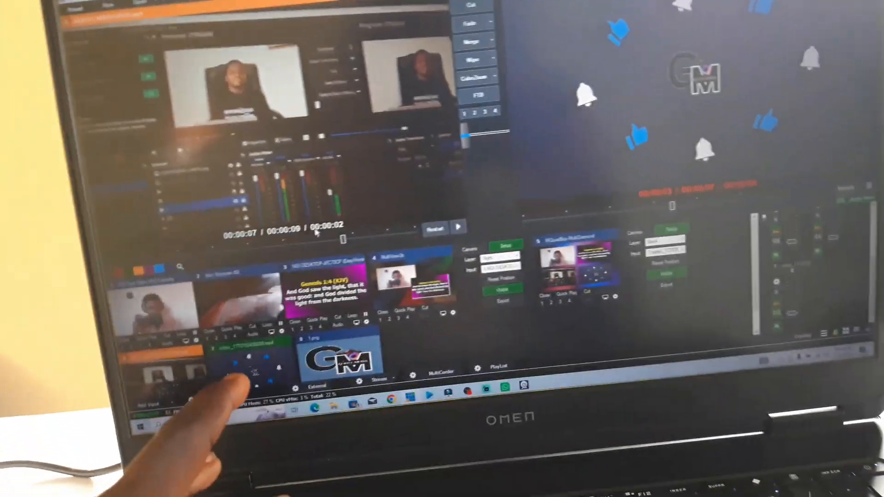
pyautogui.press('8')
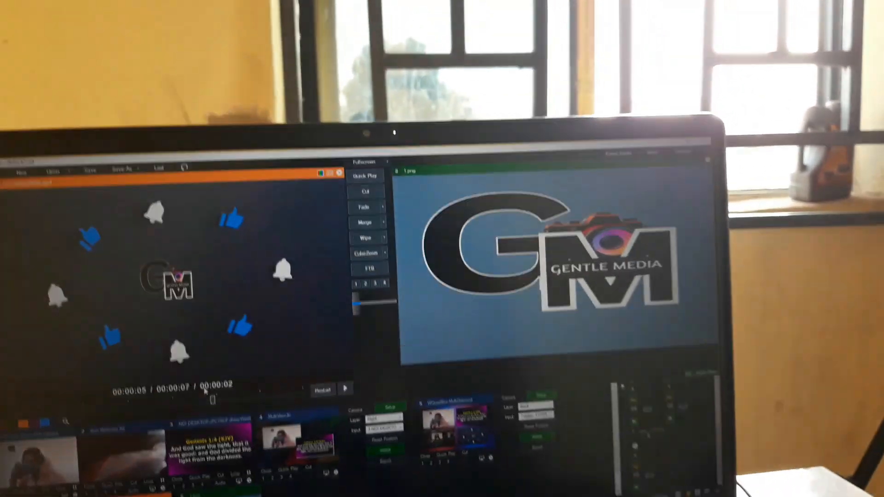
# Switch through inputs 1, 2, 3 and 4 again from the keyboard.
pyautogui.press('1')
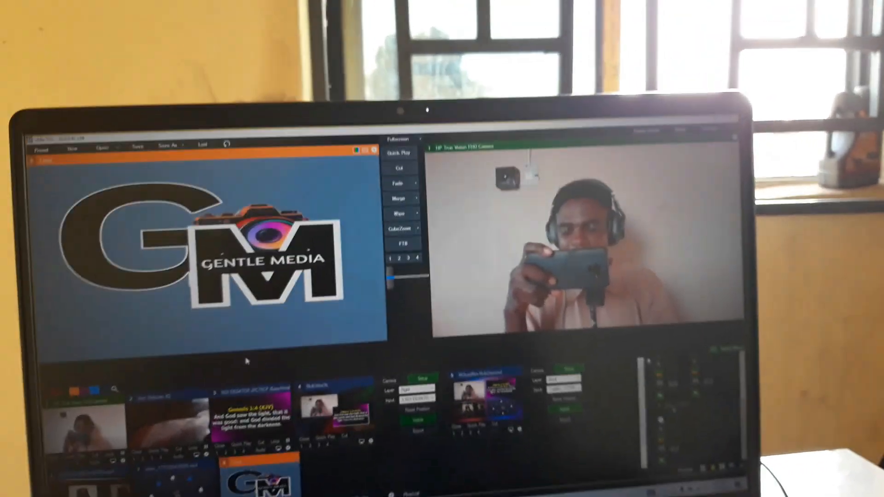
pyautogui.press('2')
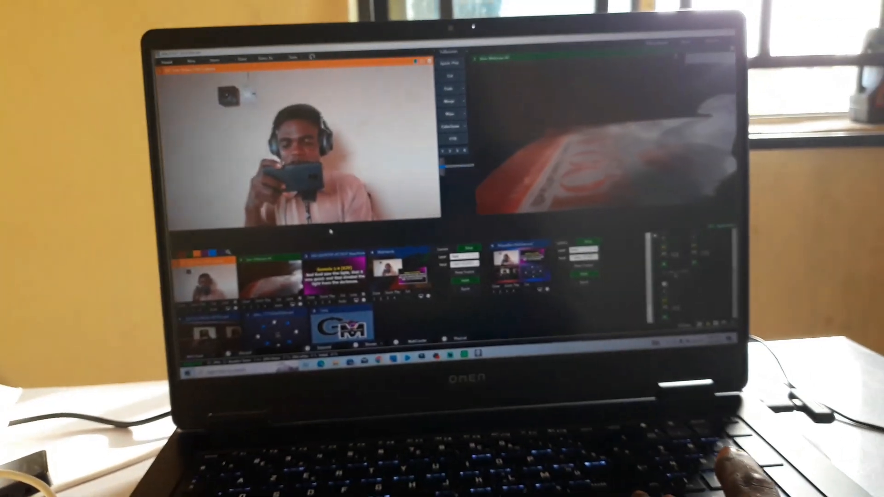
pyautogui.press('3')
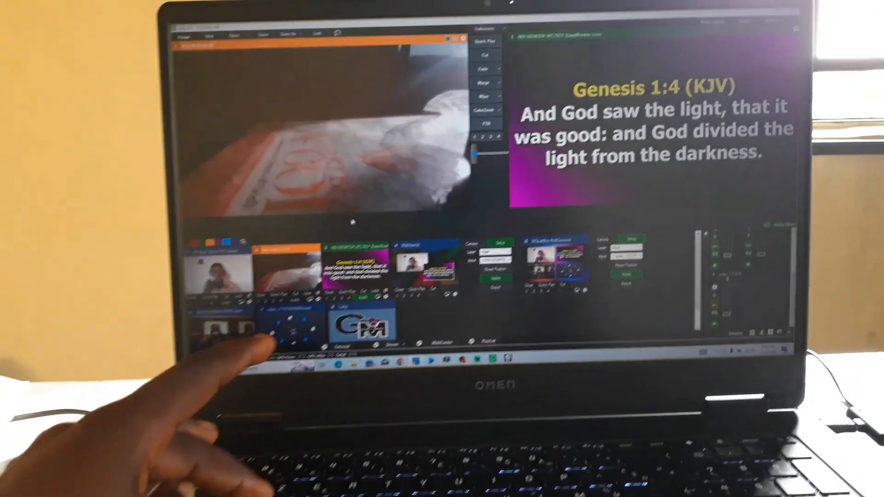
pyautogui.press('4')
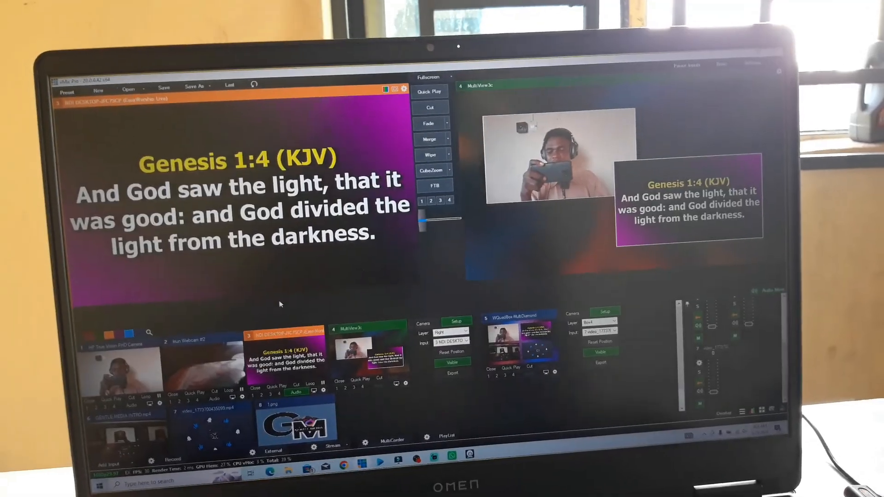
# Switch to input 5 from the keyboard and load the MultiView input into preview.
pyautogui.press('5')
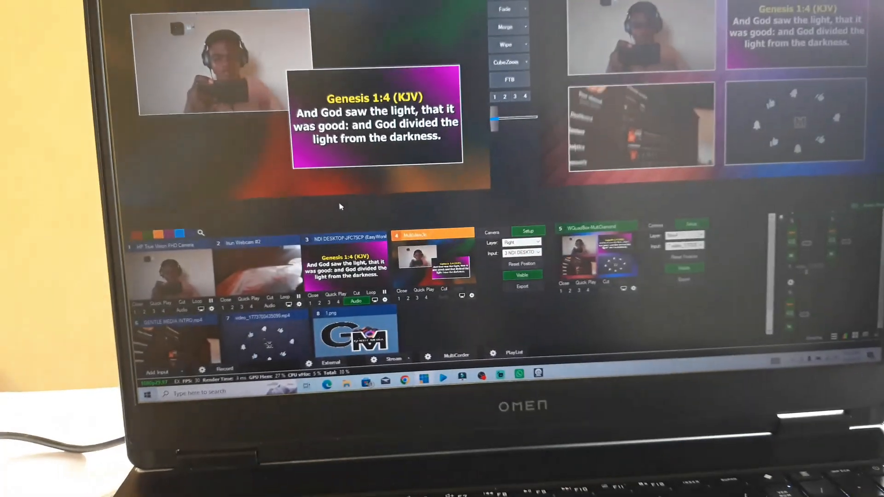
pyautogui.click(340, 305)
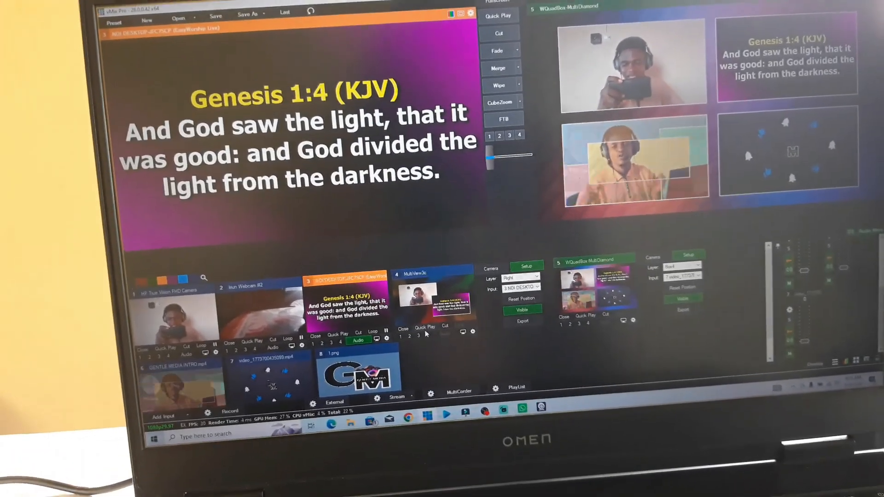
pyautogui.click(422, 330)
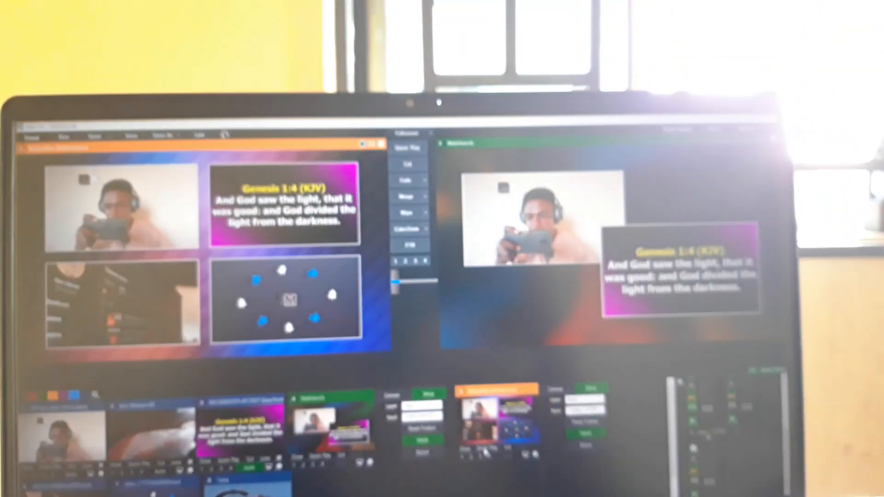
pyautogui.click(450, 386)
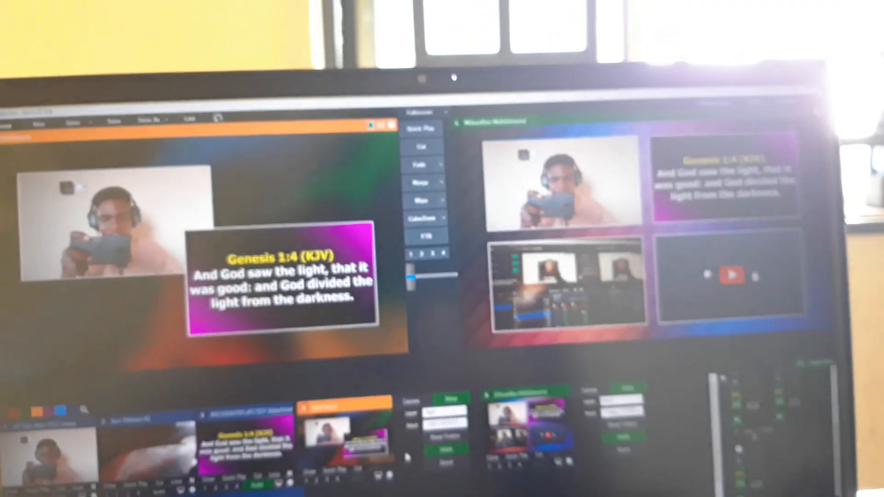
# Transition repeatedly between preview and output with the spacebar shortcut to test the Merge transition.
pyautogui.press('space')
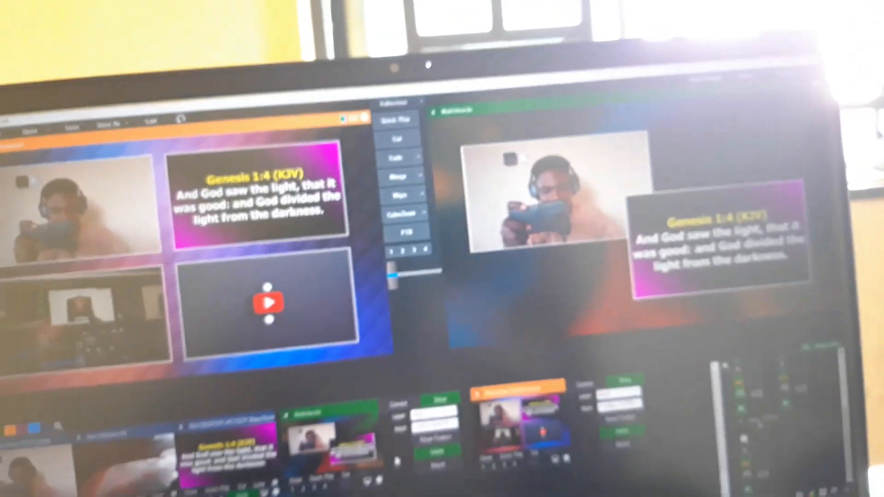
pyautogui.press('space')
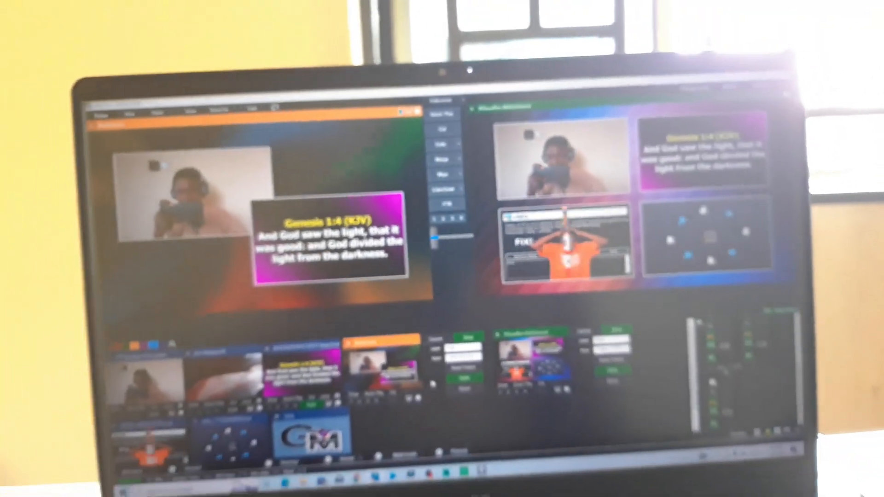
pyautogui.press('space')
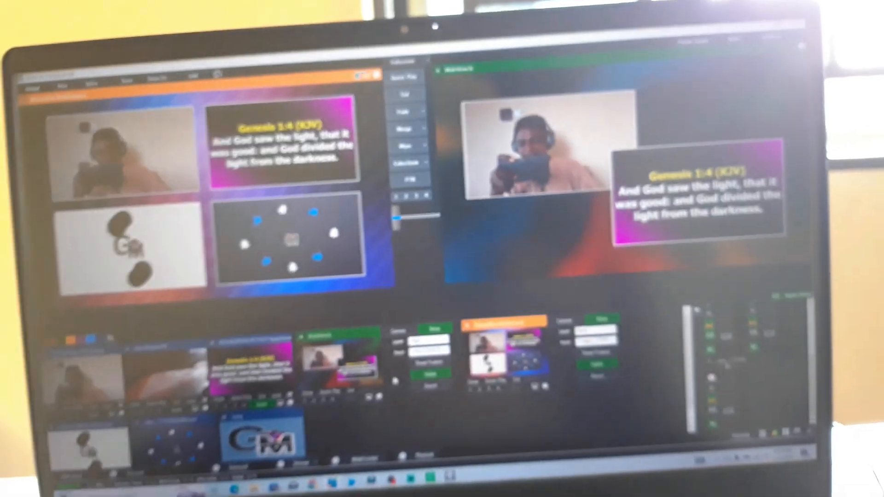
pyautogui.press('space')
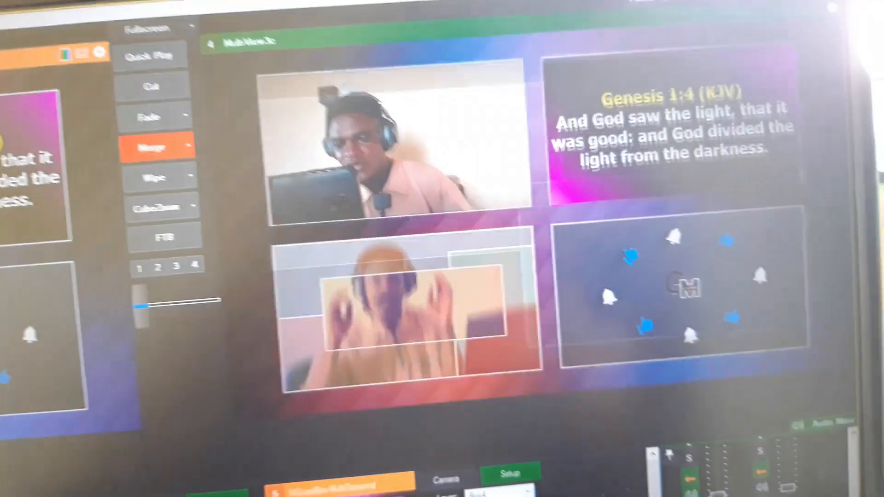
pyautogui.press('space')
pyautogui.press('space')
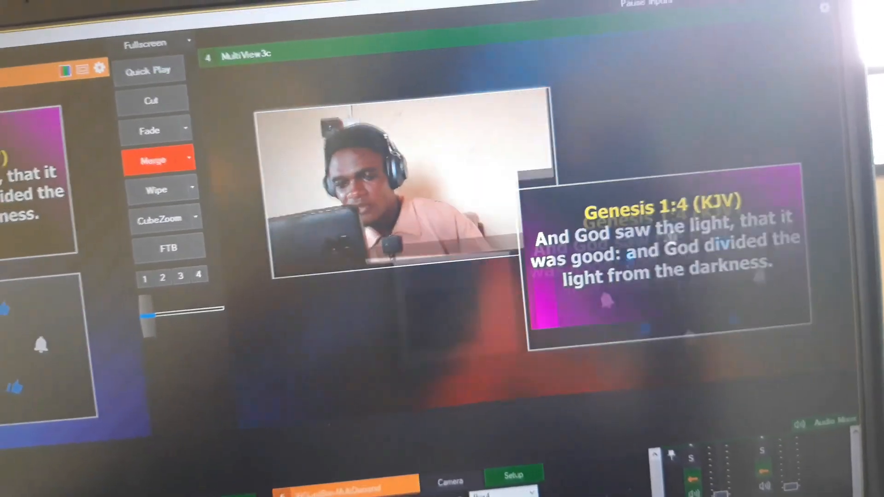
# Switch to inputs 2 and 1 in turn from the keyboard.
pyautogui.press('2')
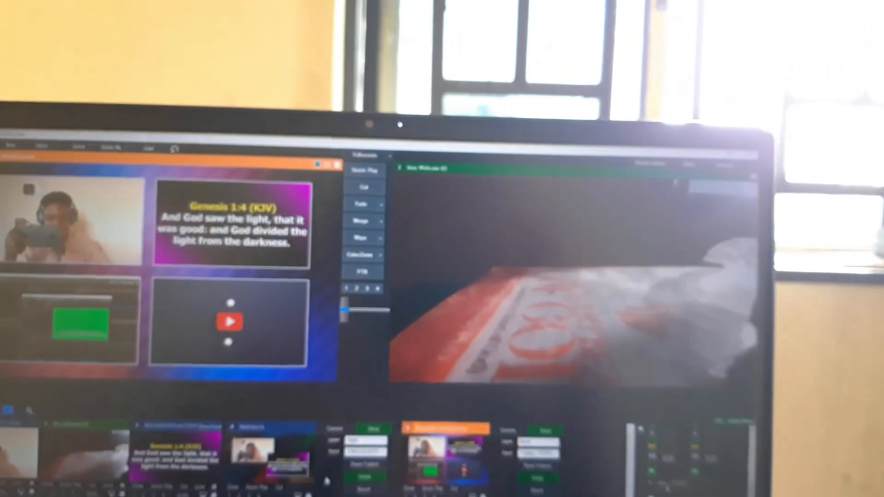
pyautogui.press('1')
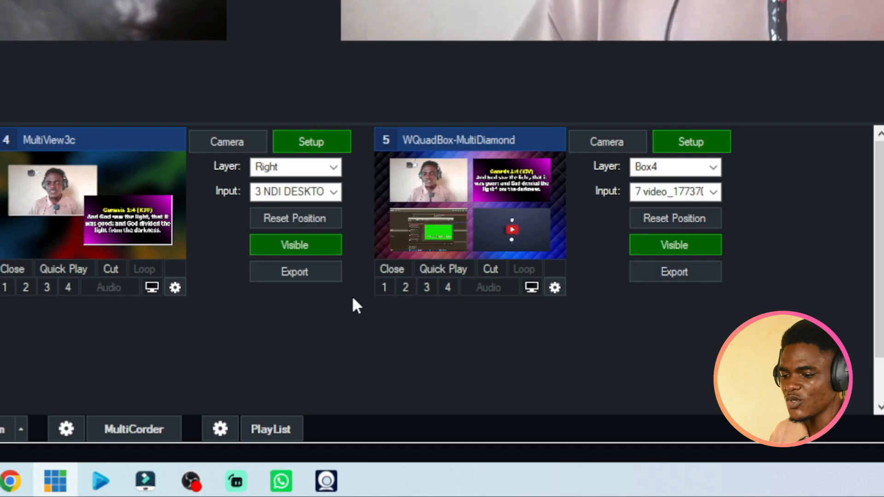
pyautogui.click(482, 203)
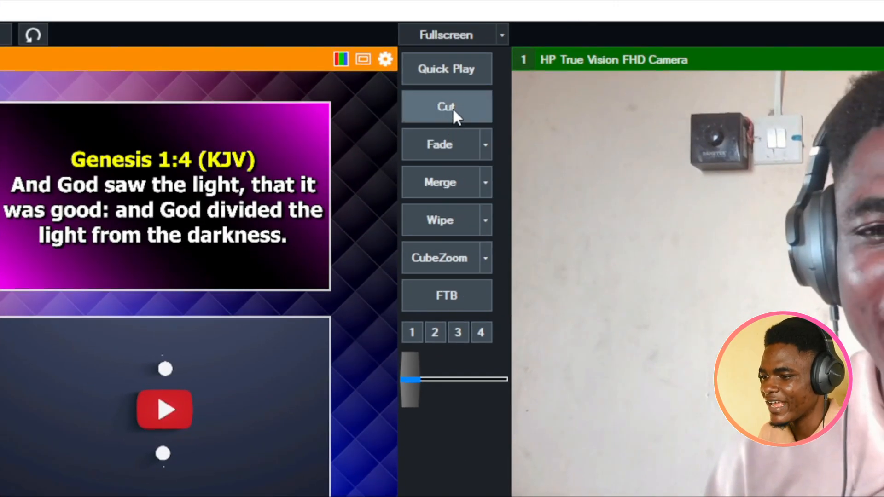
pyautogui.click(452, 108)
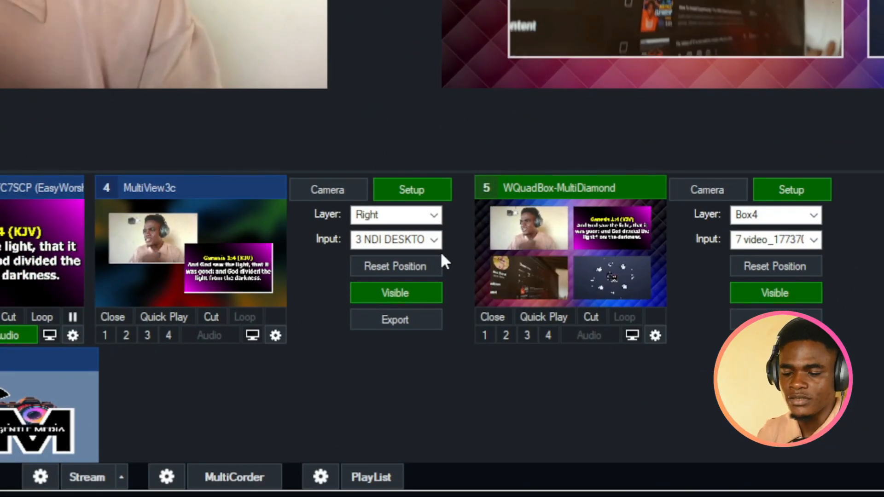
# Load input 4 MultiView3c into preview and send it to output with a Merge transition.
pyautogui.click(205, 277)
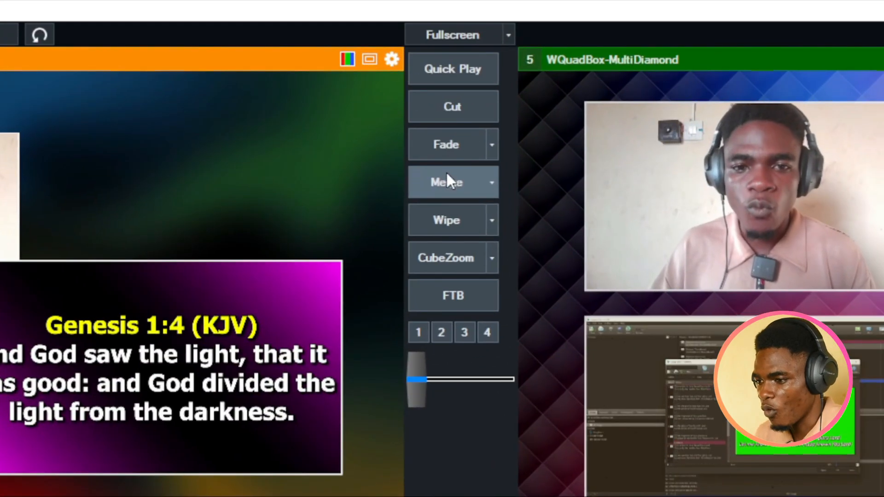
pyautogui.click(446, 183)
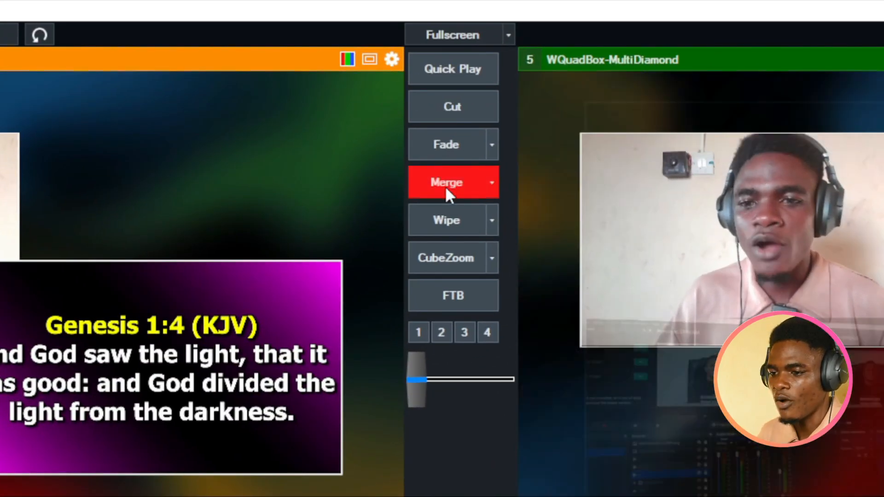
pyautogui.click(446, 183)
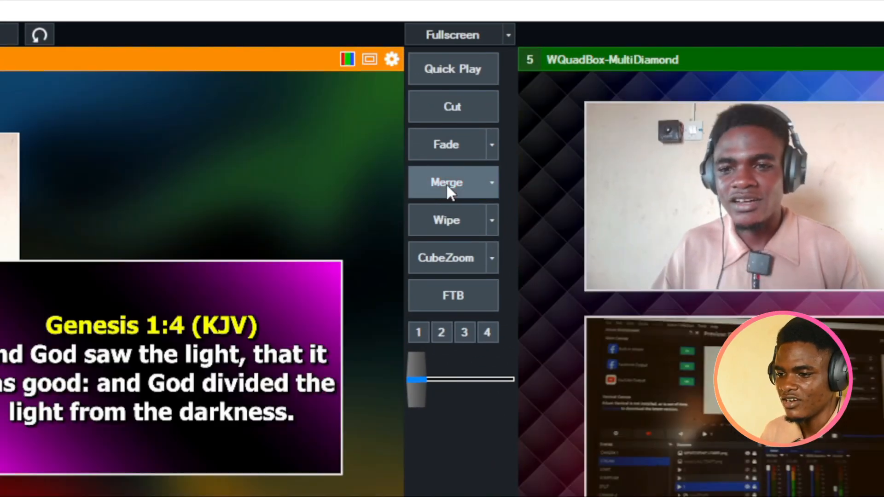